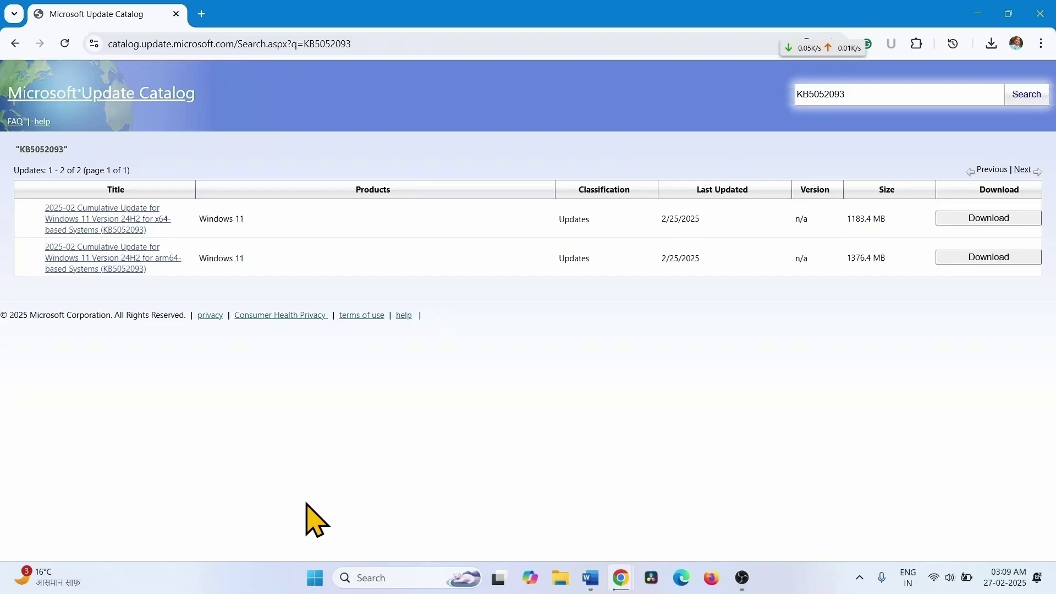
- Go to System > About in Settings and highlight the x64-based processor system type
left_click(316, 577)
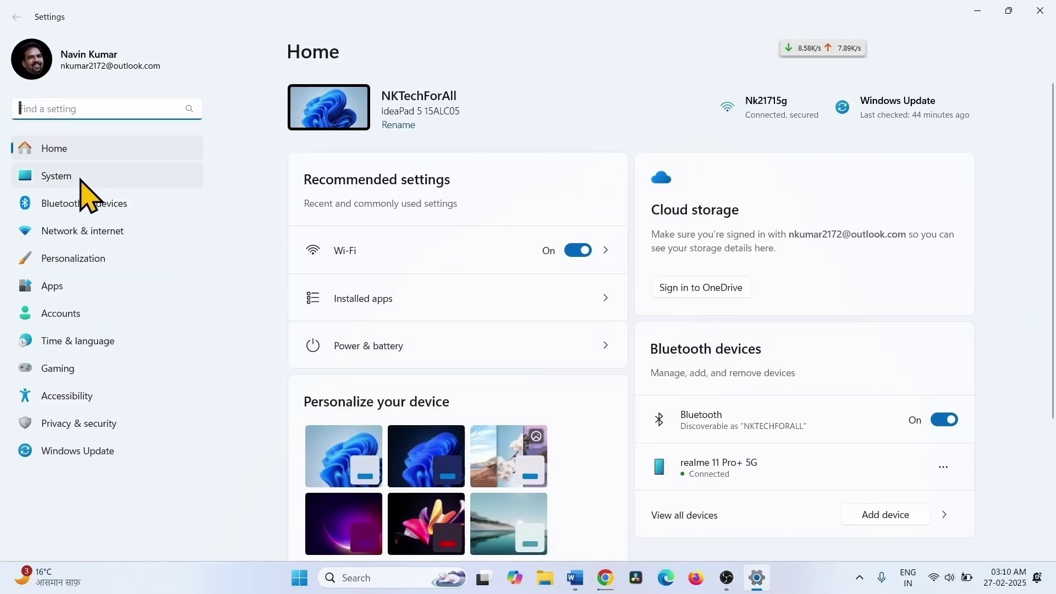
left_click(83, 177)
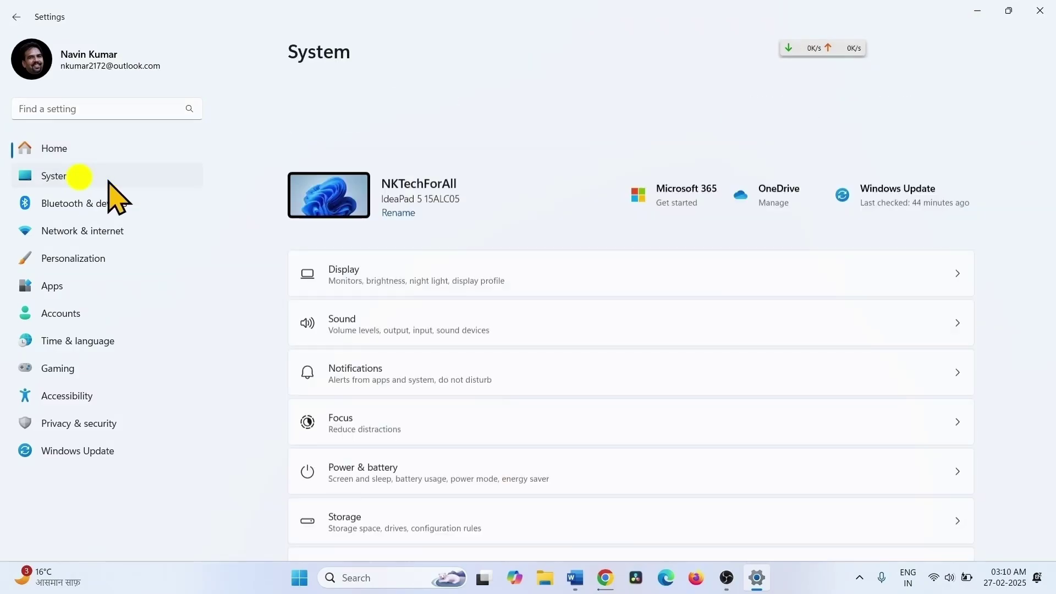
scroll(501, 404, "down", 10)
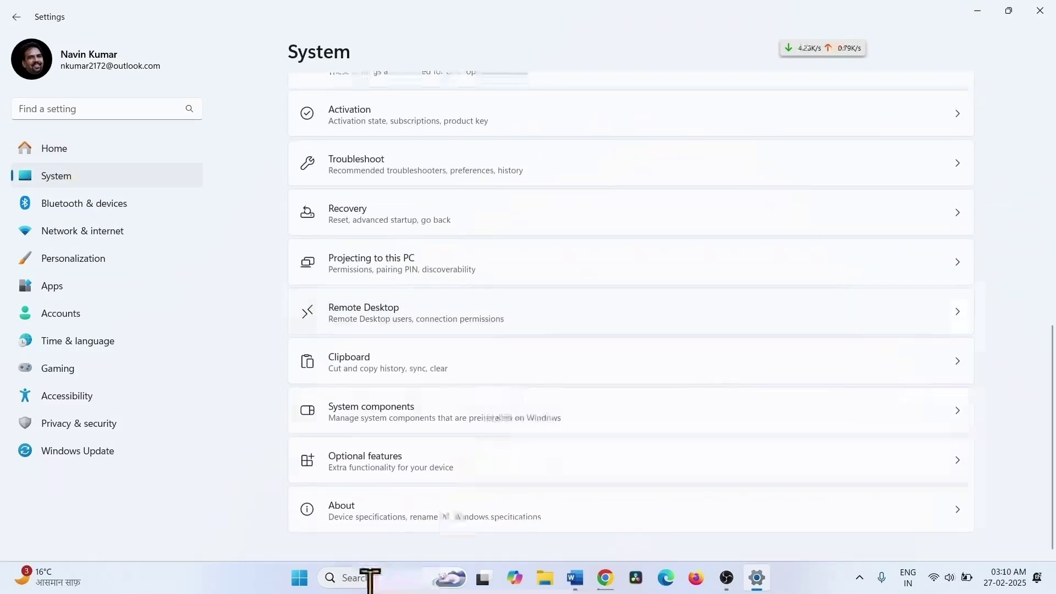
left_click(343, 518)
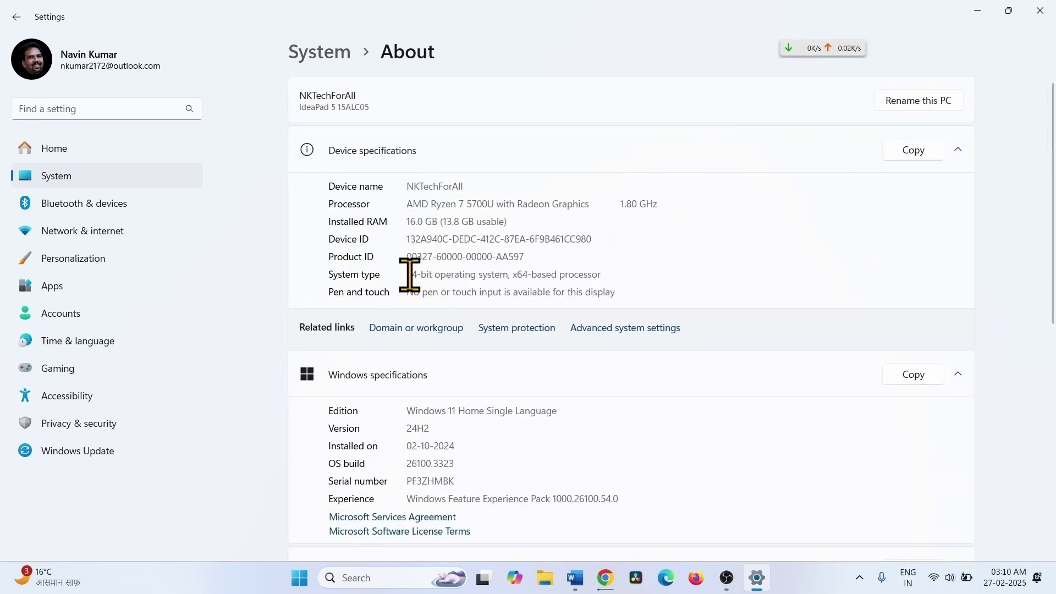
left_click_drag(410, 274, 637, 275)
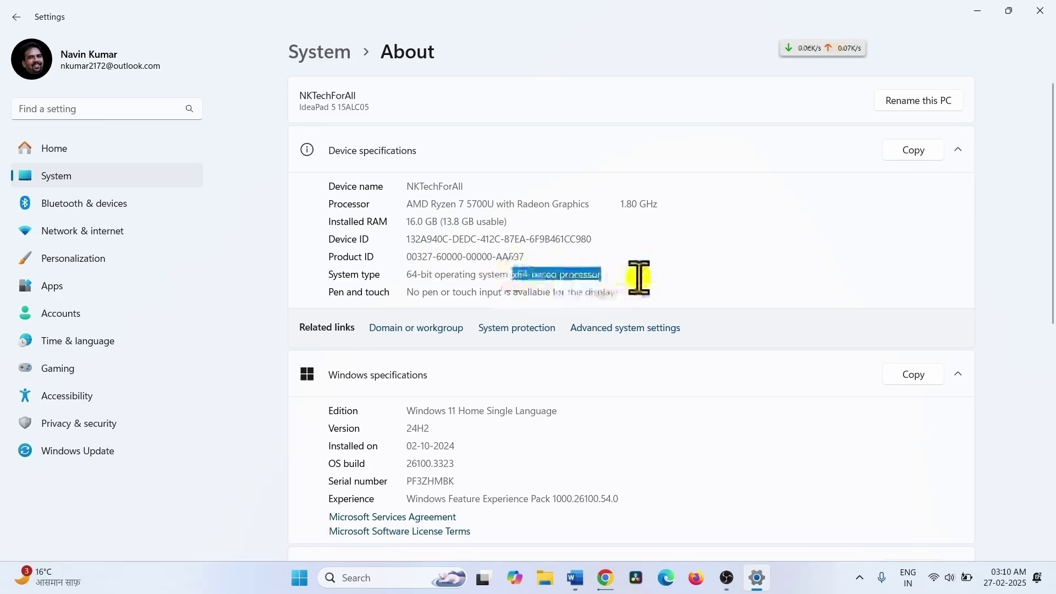
- Start the x64 KB5052093 .msu download from the Update Catalog, then cancel it in Chrome's downloads
left_click(1049, 17)
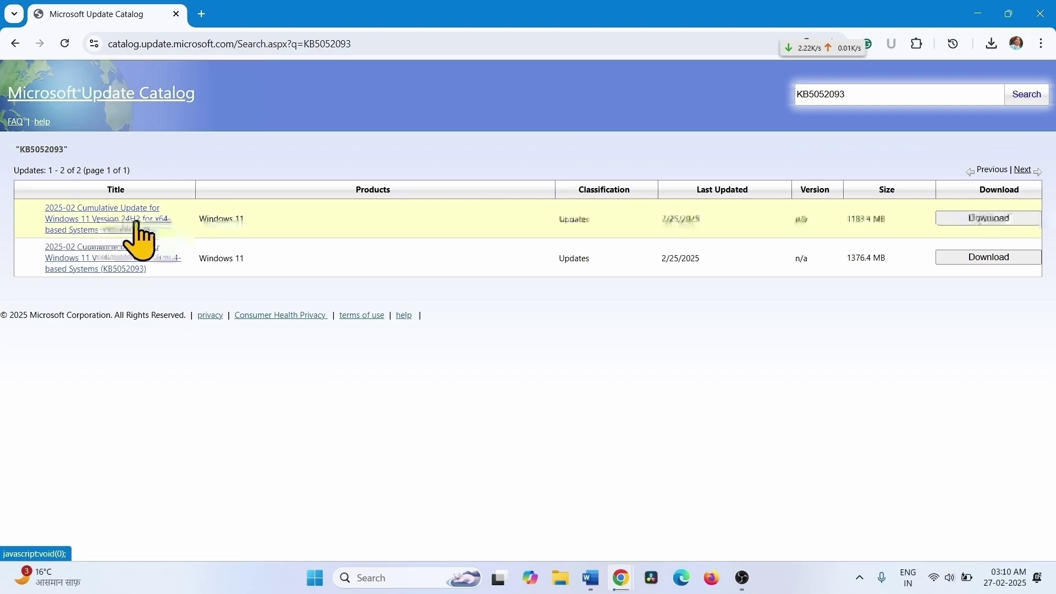
left_click(990, 219)
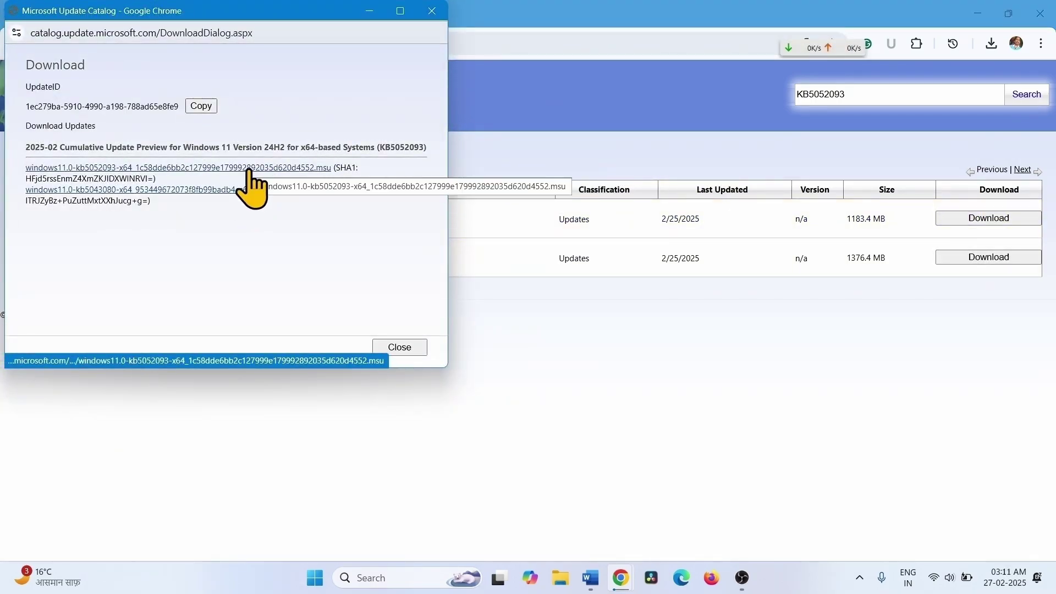
left_click(248, 172)
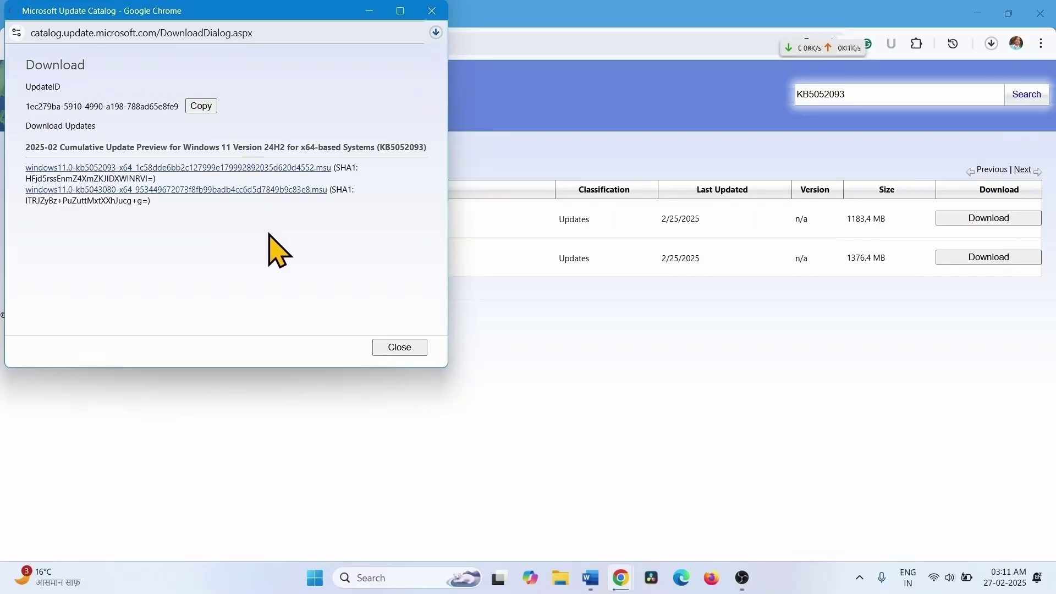
left_click(432, 11)
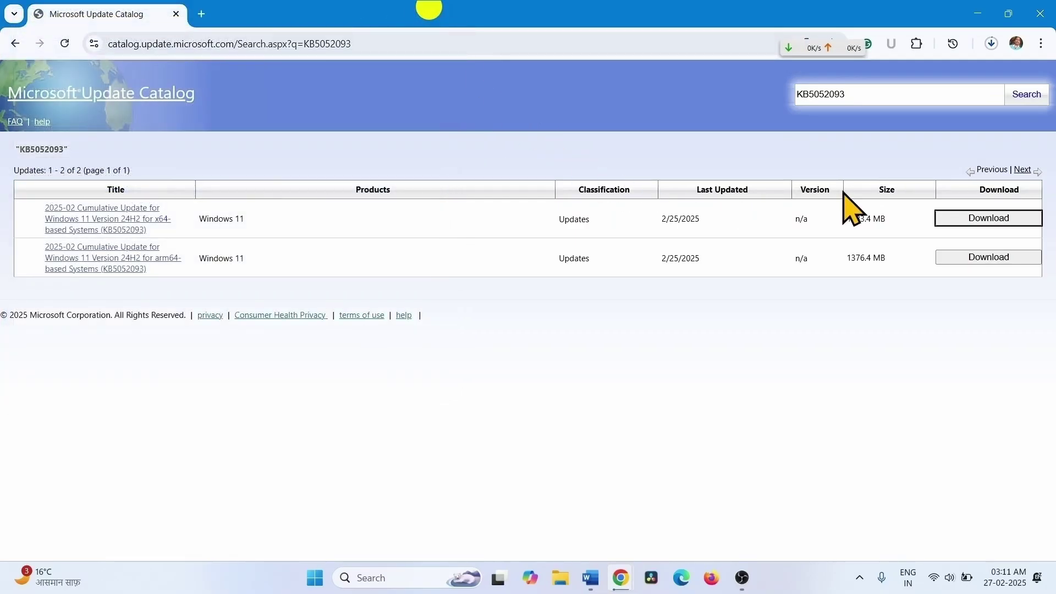
left_click(992, 44)
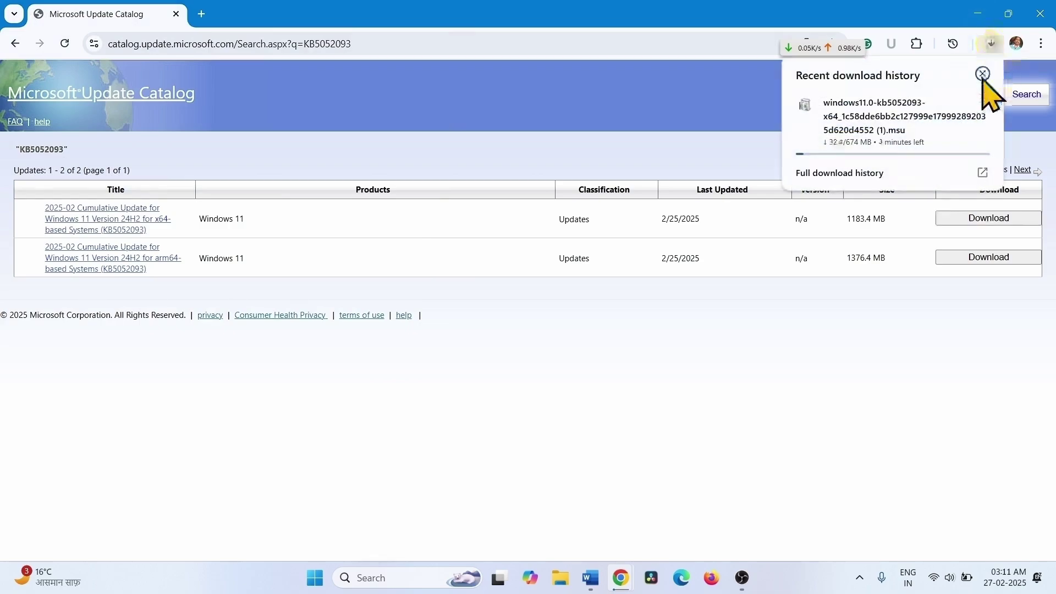
left_click(980, 104)
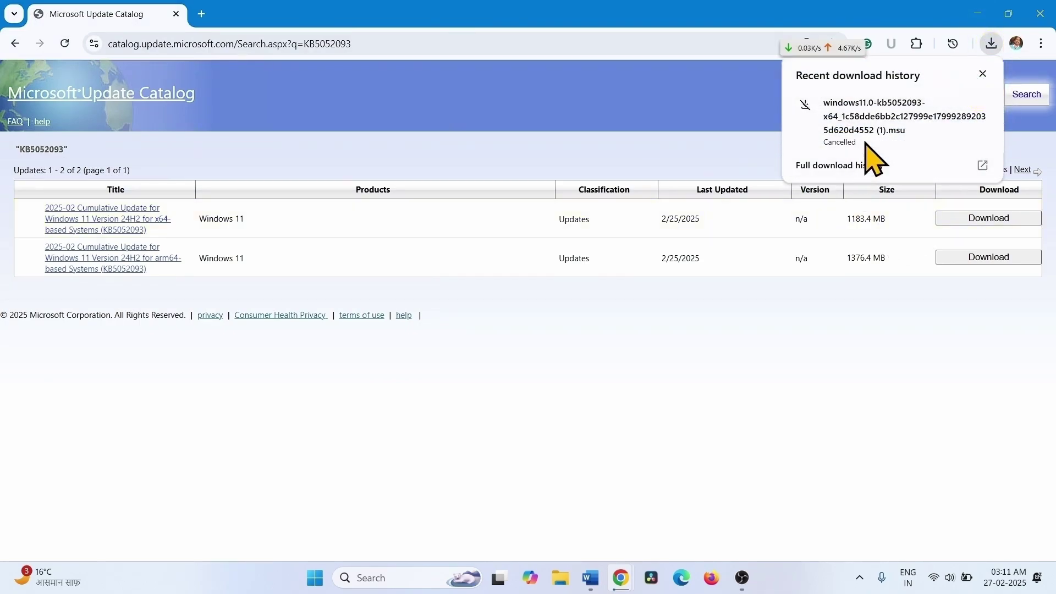
left_click(978, 13)
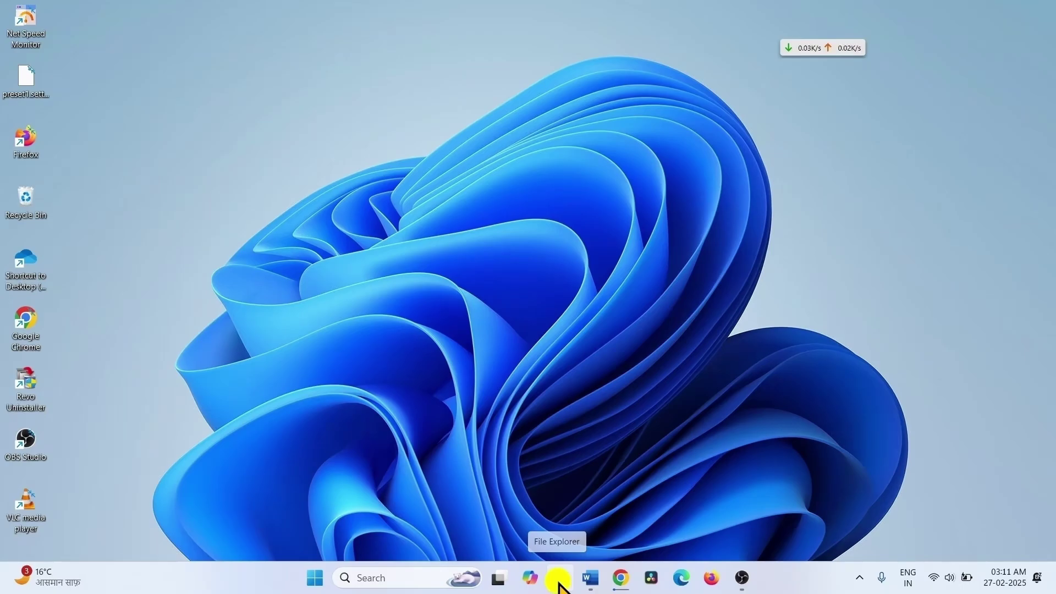
- Run the KB5052093 .msu from Downloads, dismiss the already-installed warning, and close Explorer
left_click(559, 585)
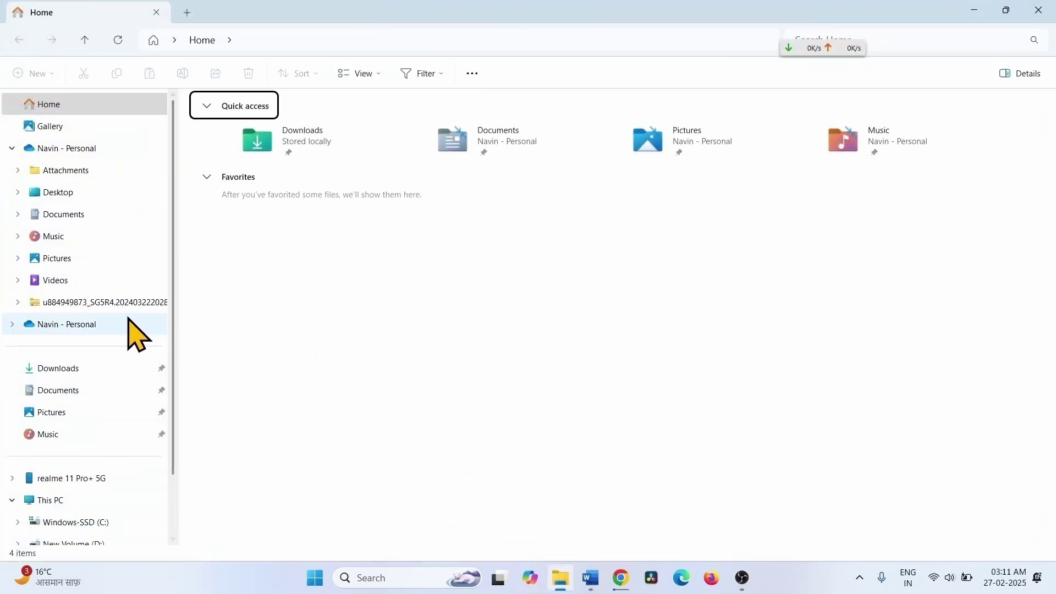
left_click(59, 368)
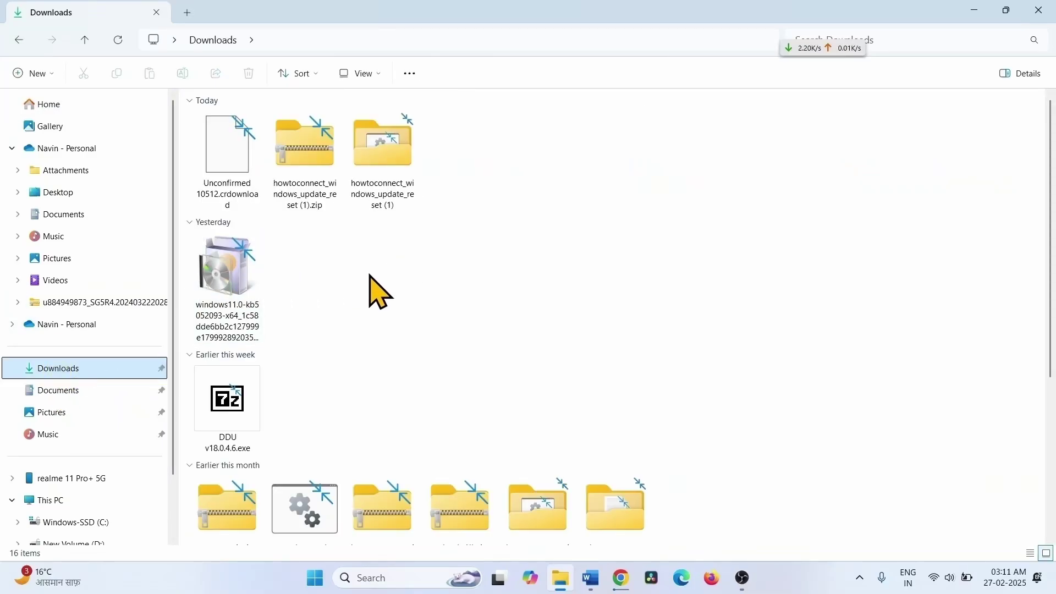
left_click(227, 275)
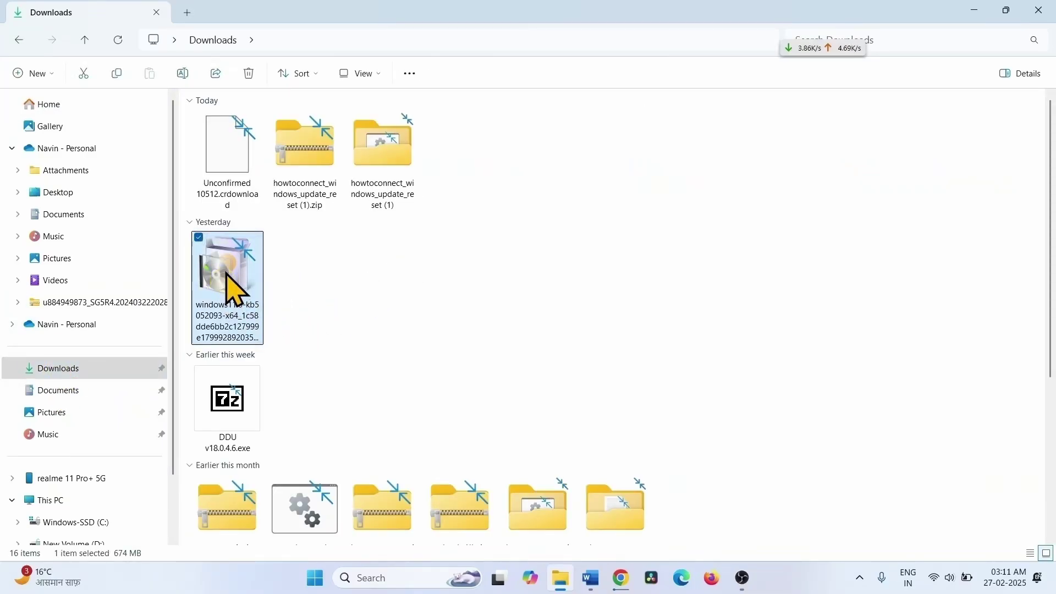
right_click(231, 289)
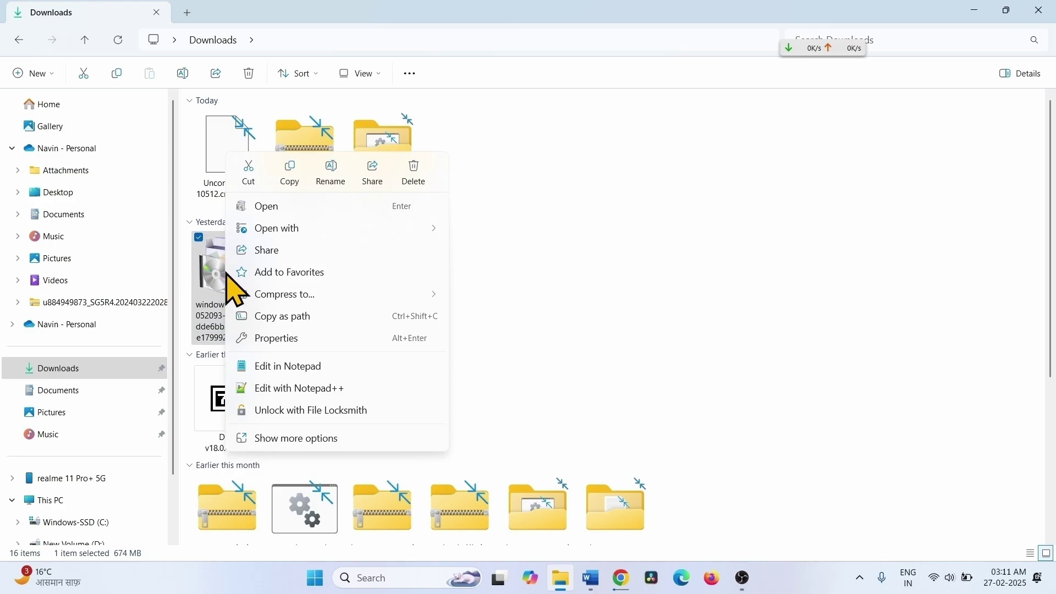
left_click(265, 207)
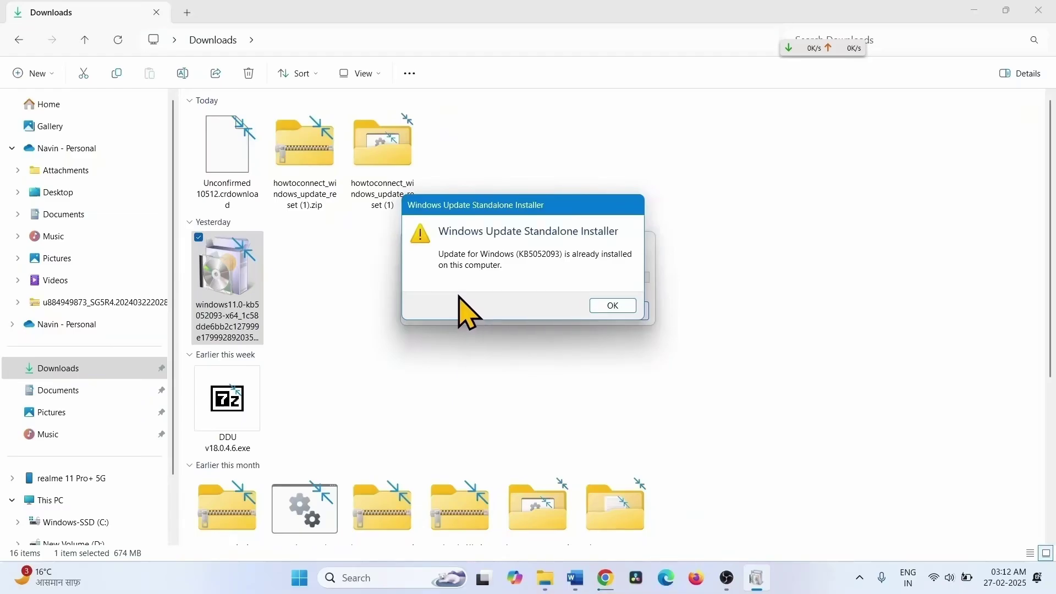
left_click(614, 306)
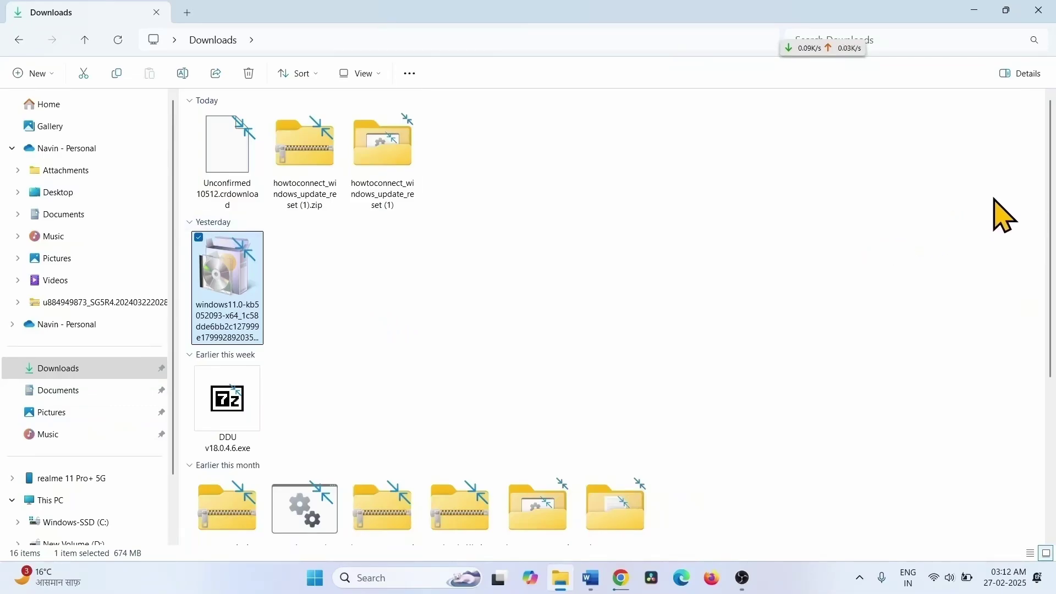
left_click(1039, 18)
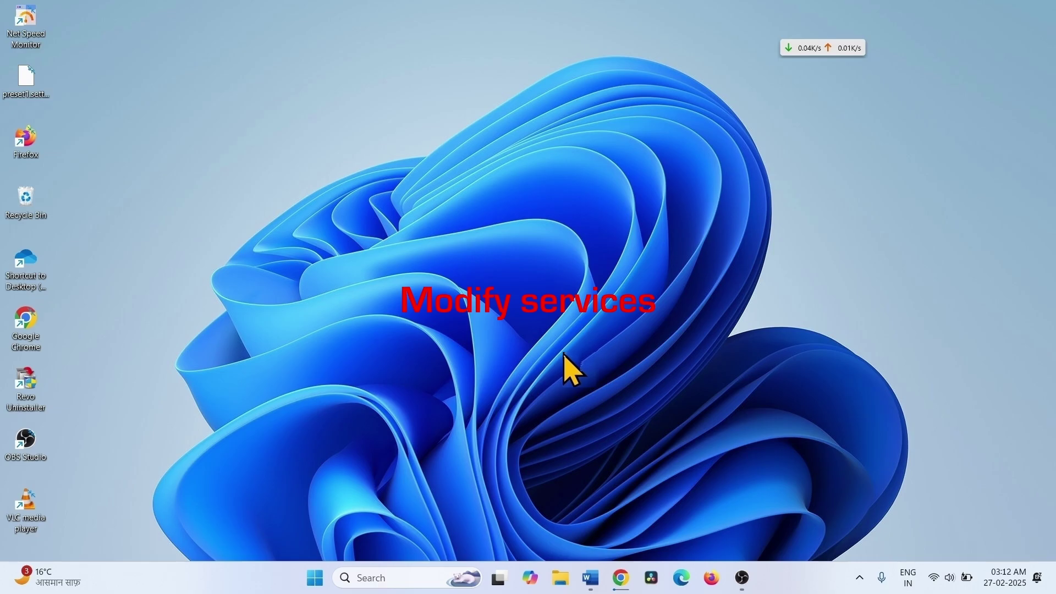
- Search for 'services' and launch the Services console
left_click(387, 573)
type("services")
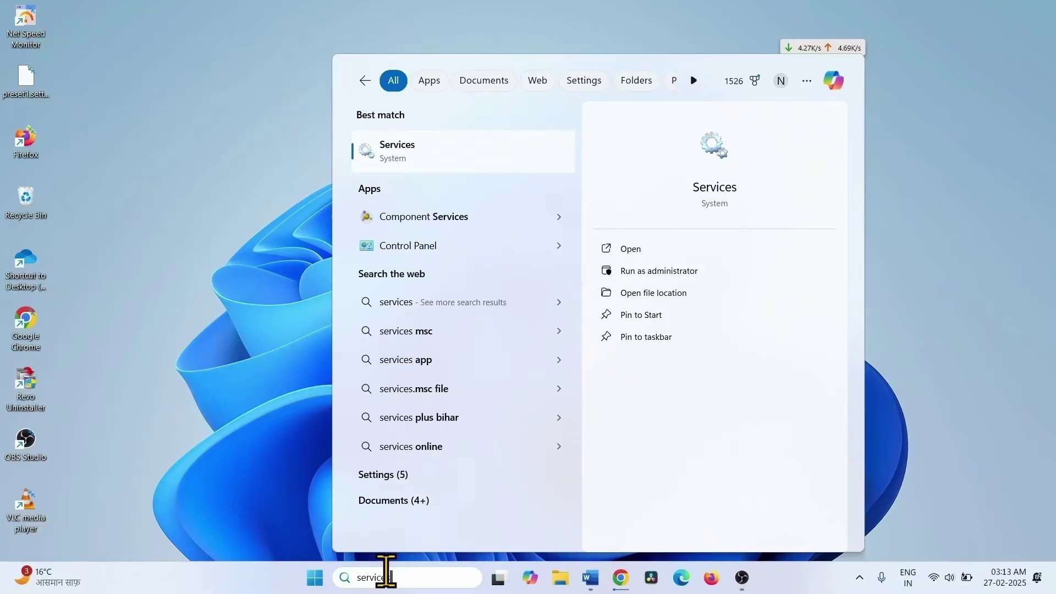
left_click(402, 144)
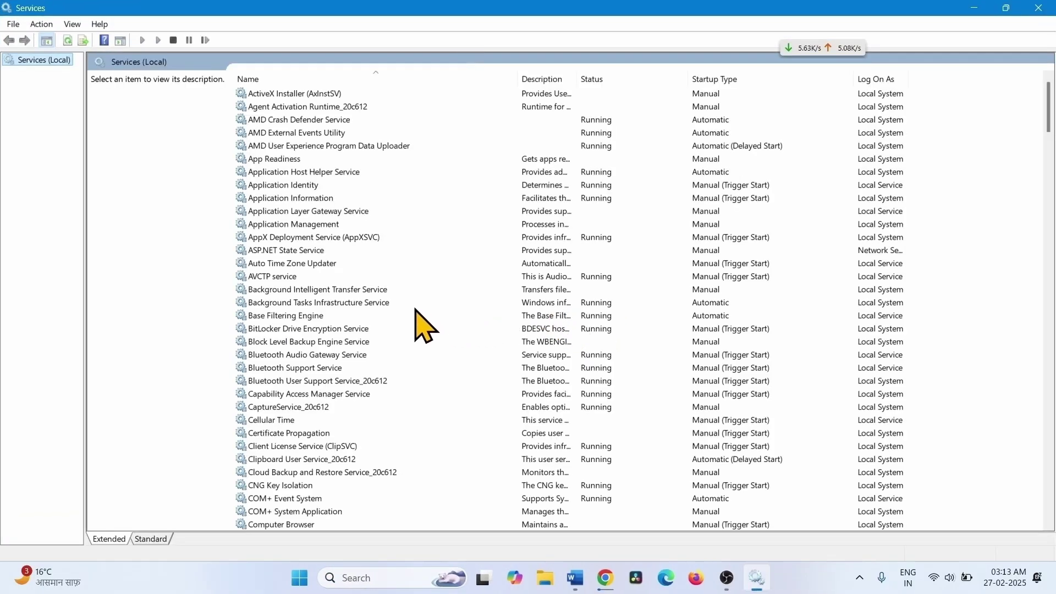
- Set Background Intelligent Transfer Service startup to Automatic, start it, and save its properties
left_click(311, 290)
right_click(311, 293)
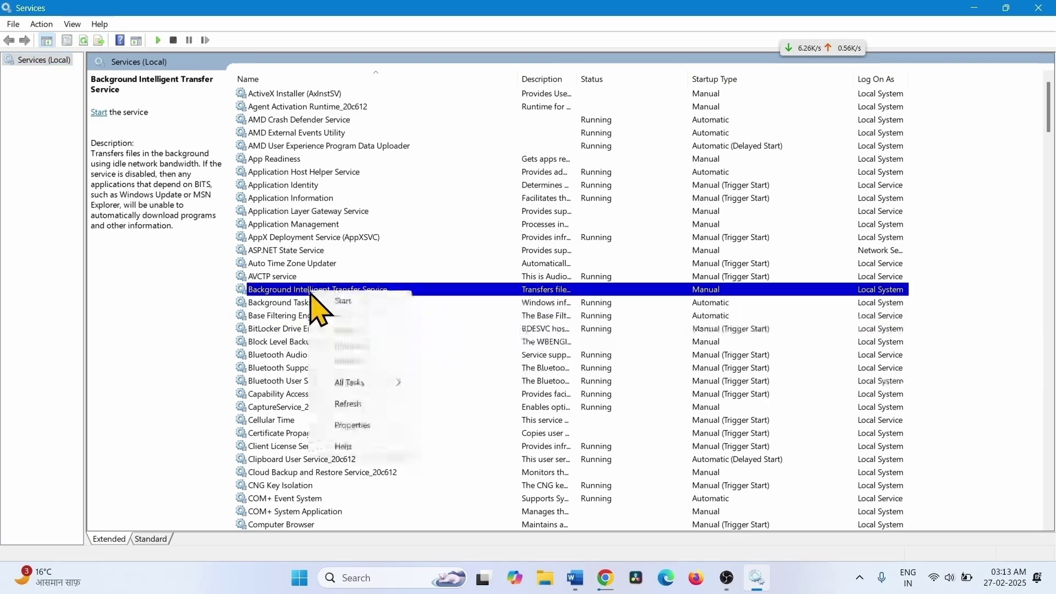
left_click(361, 428)
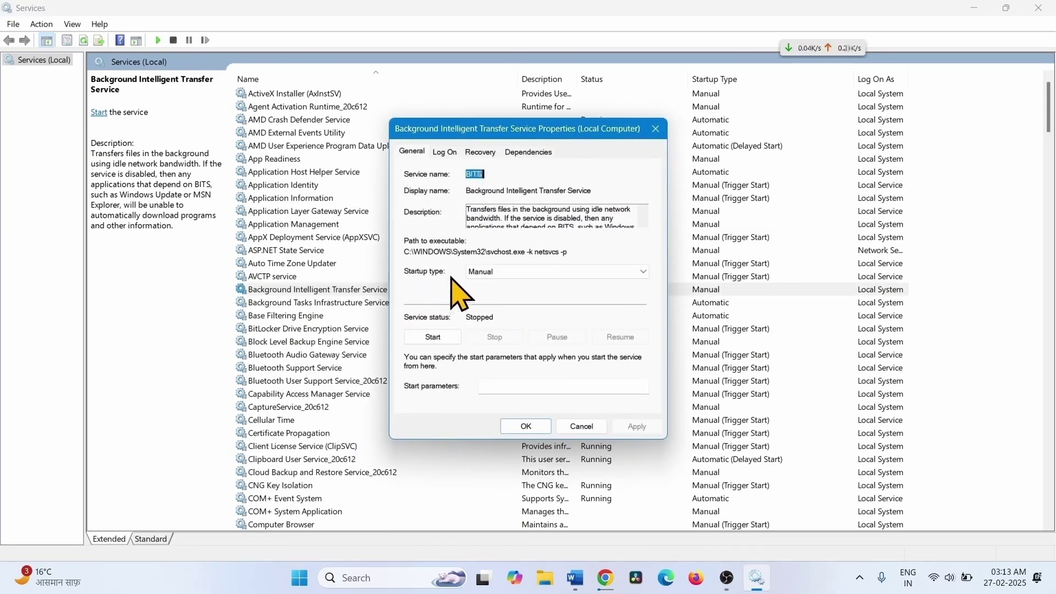
left_click(494, 272)
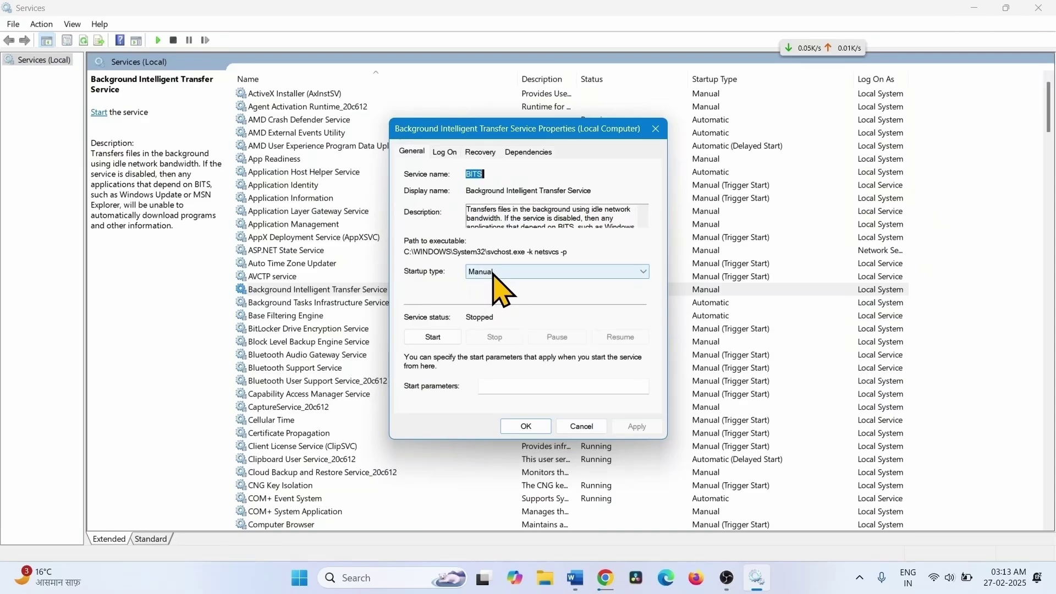
left_click(494, 273)
left_click(495, 295)
left_click(435, 338)
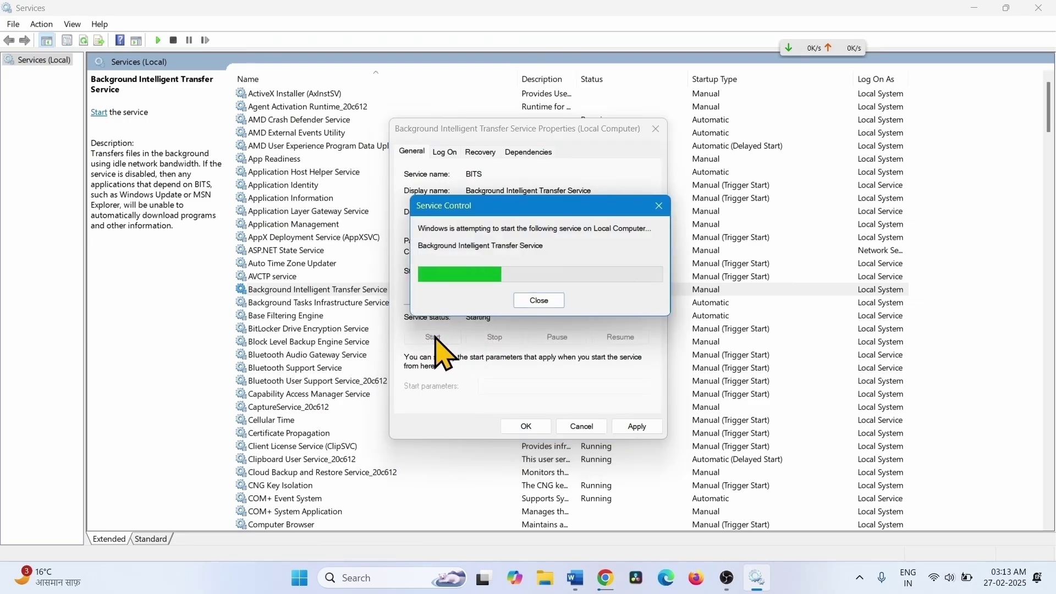
left_click(650, 429)
left_click(524, 428)
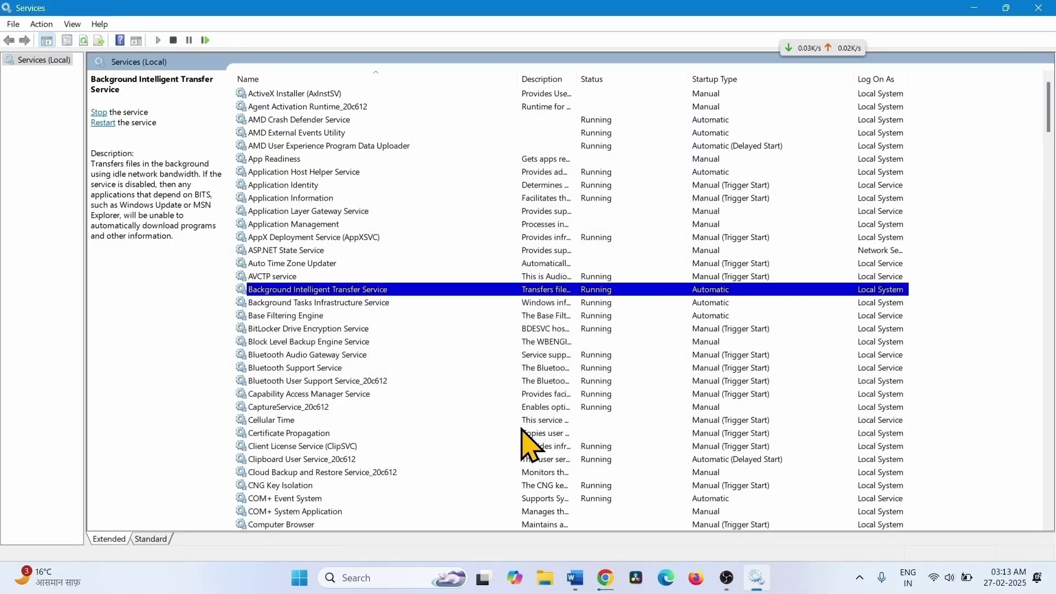
- Restart the BITS service and scroll down the services list
right_click(338, 290)
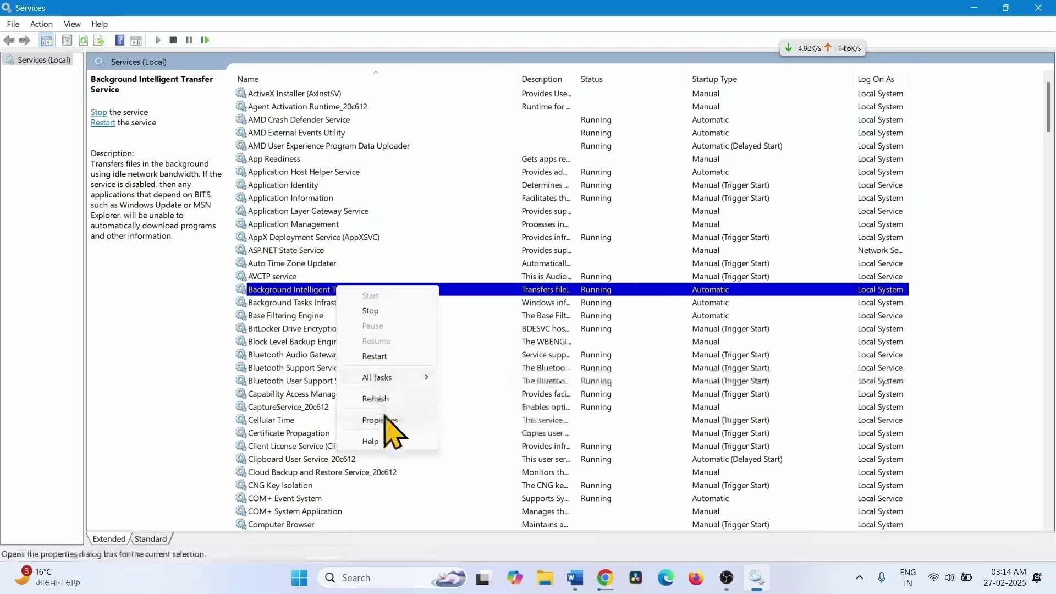
left_click(376, 356)
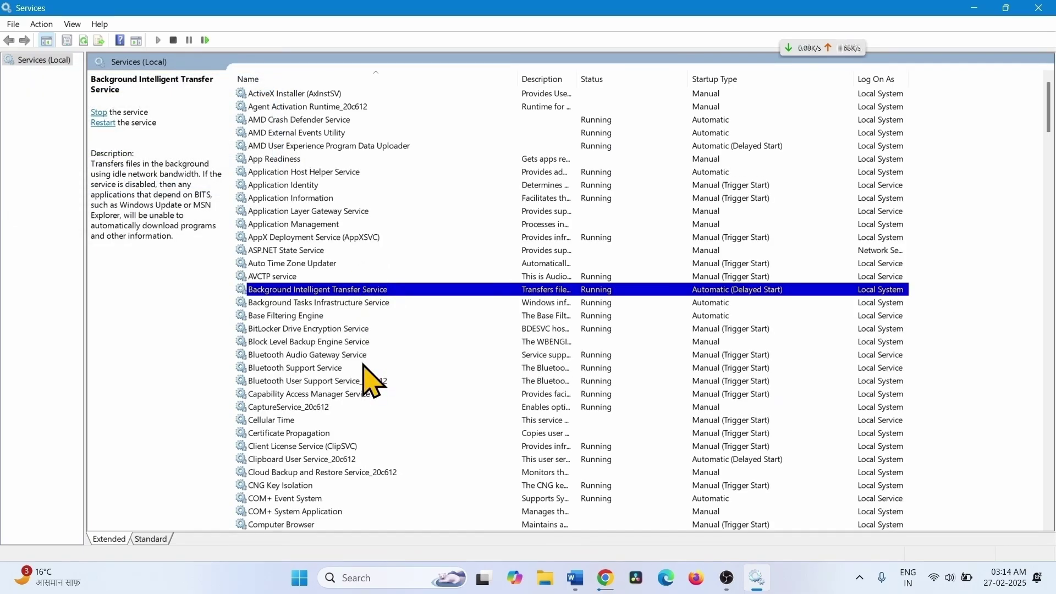
scroll(365, 380, "down", 3)
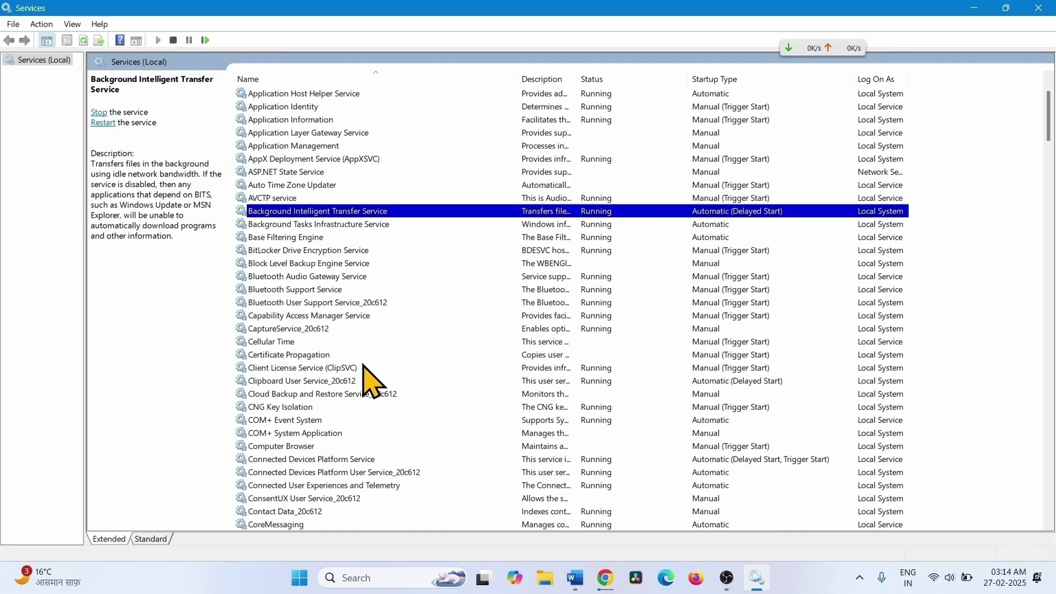
scroll(362, 344, "down", 1)
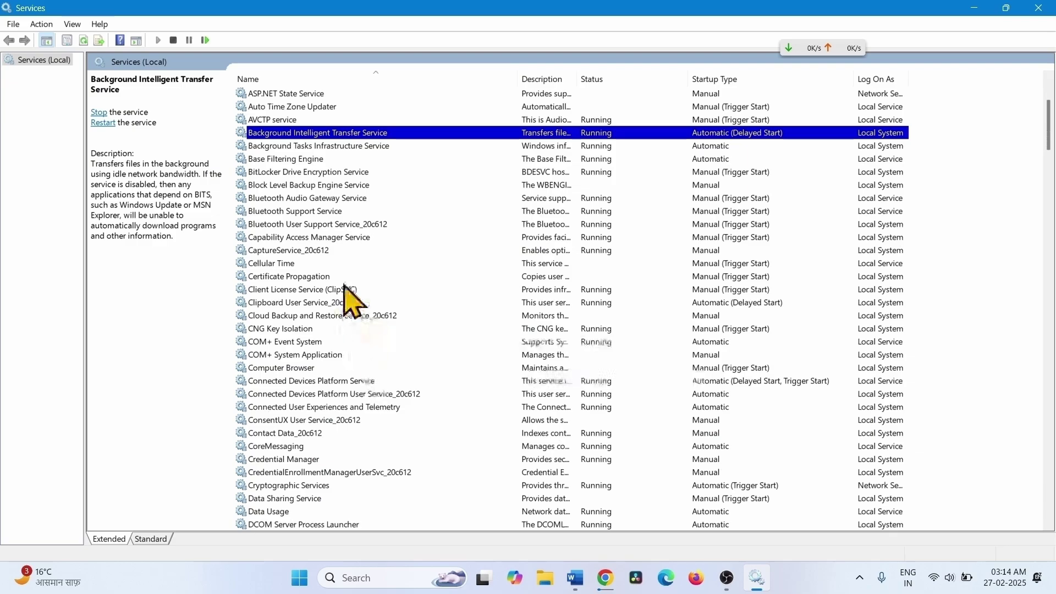
scroll(342, 322, "down", 3)
scroll(339, 342, "down", 2)
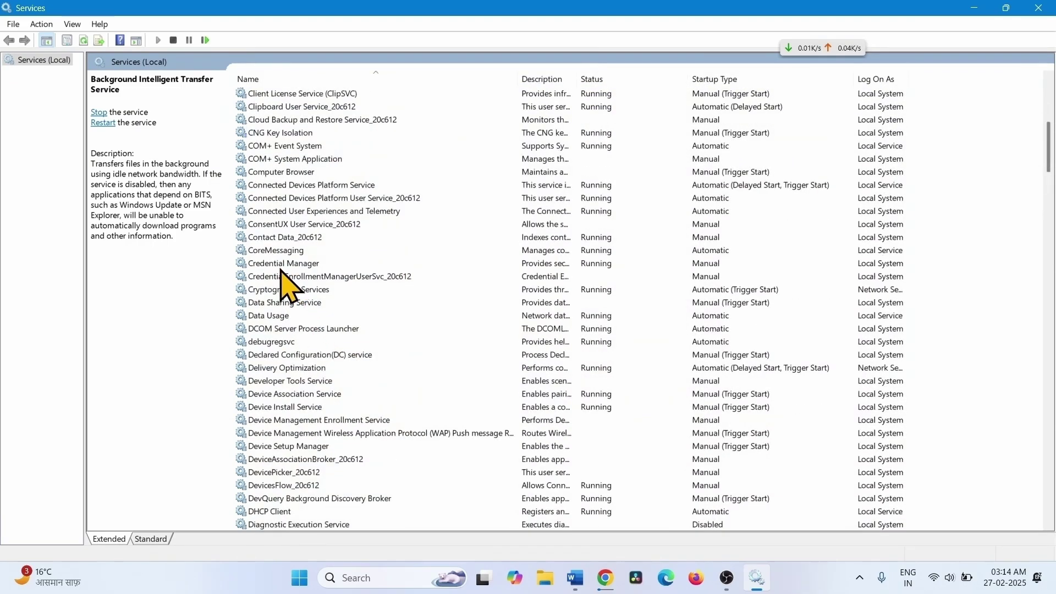
- Keep Cryptographic Services on Automatic and restart it along with Application Identity
left_click(284, 290)
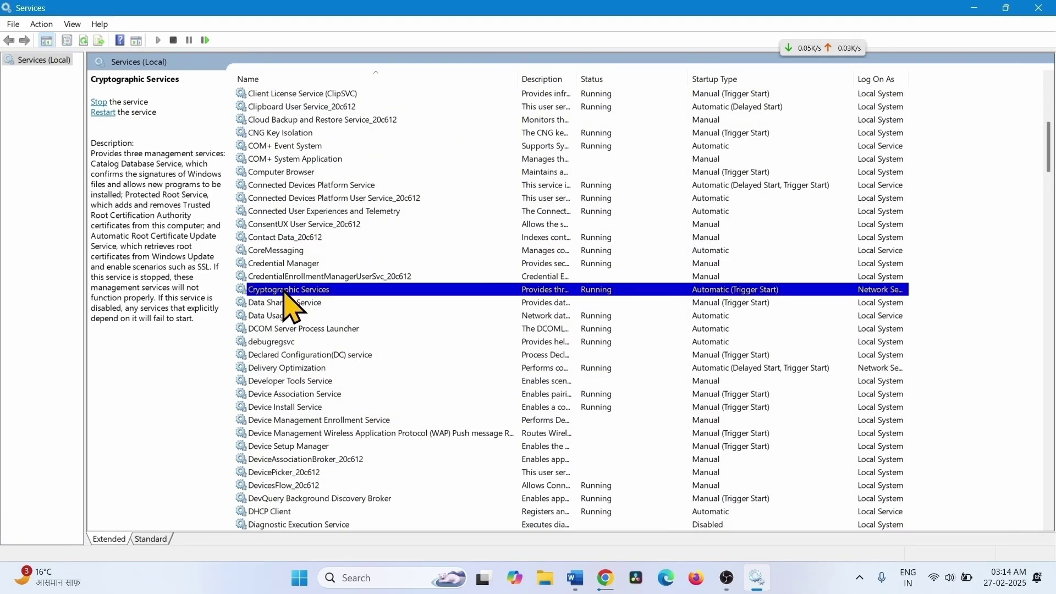
right_click(284, 294)
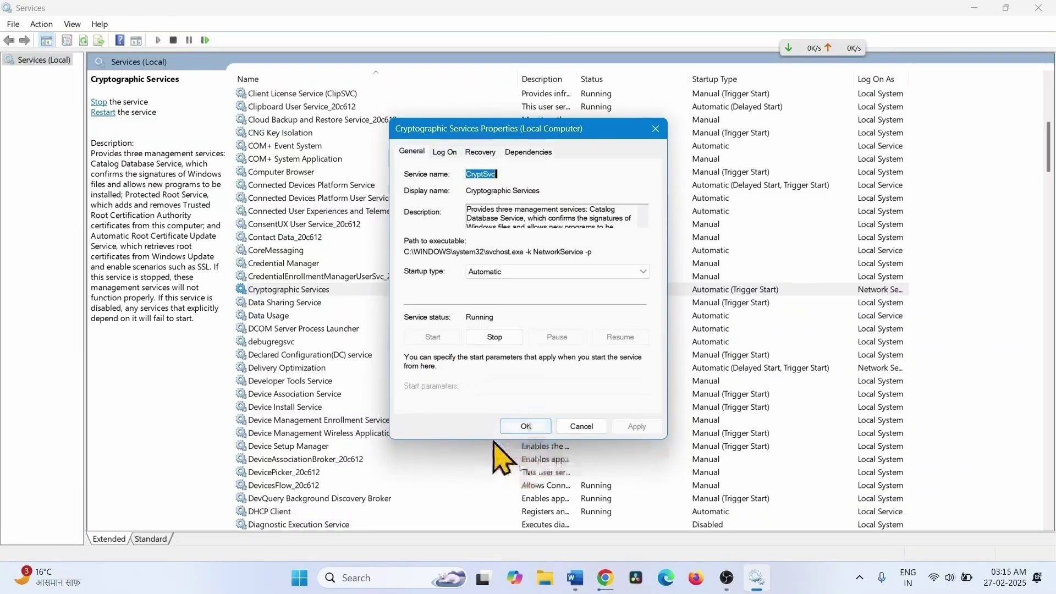
left_click(527, 427)
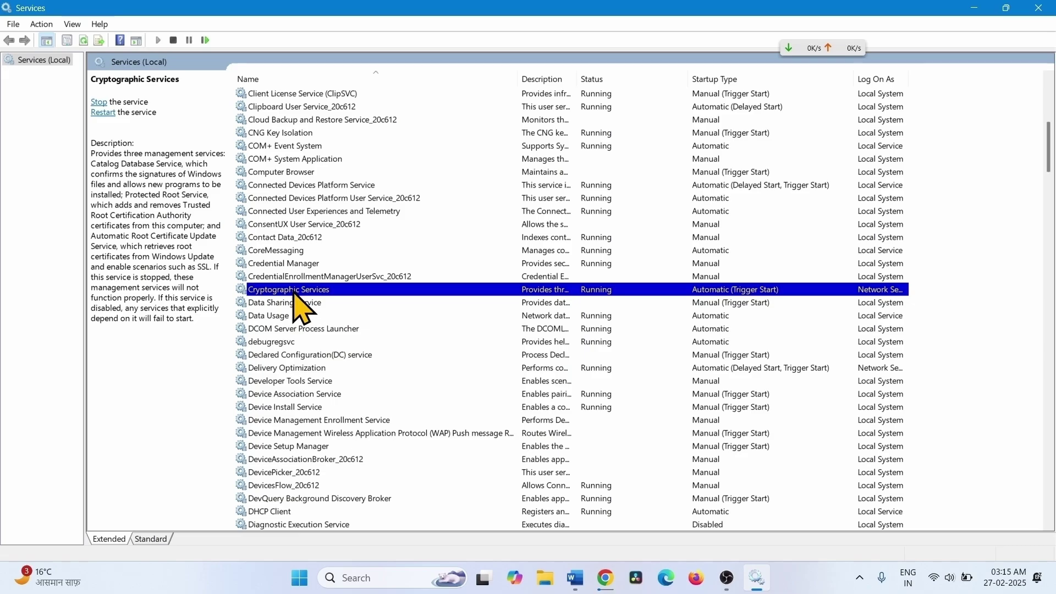
right_click(293, 291)
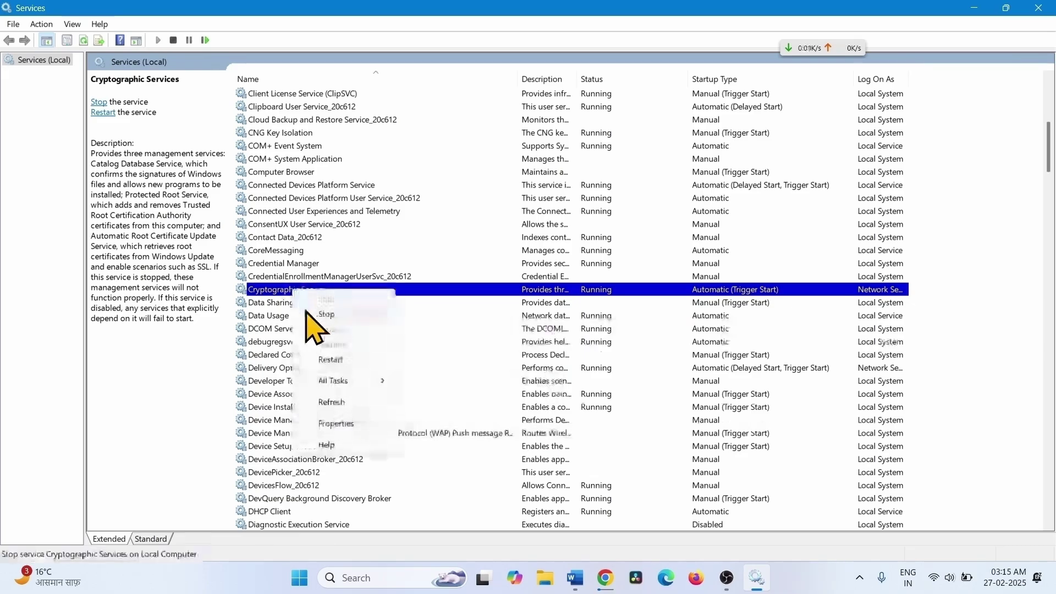
left_click(331, 360)
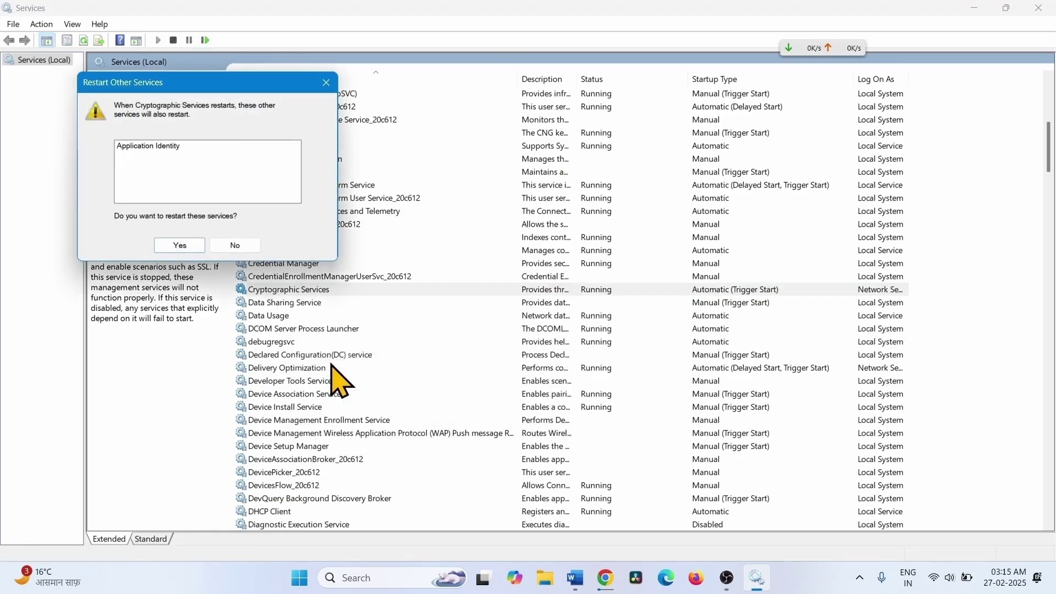
left_click(180, 246)
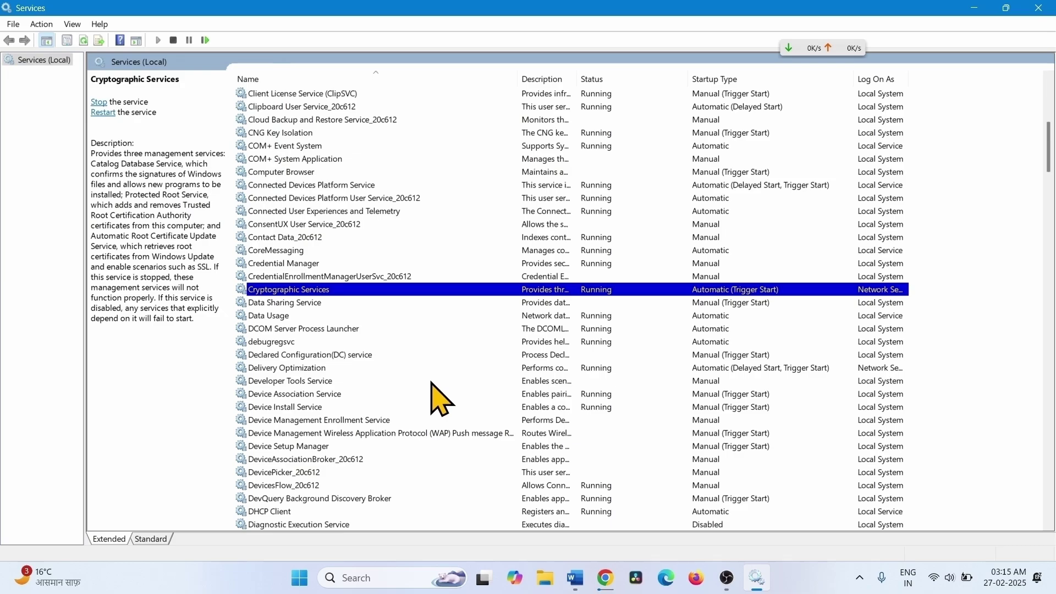
- Set the Windows Update service startup type to Automatic and apply it
scroll(440, 399, "down", 20)
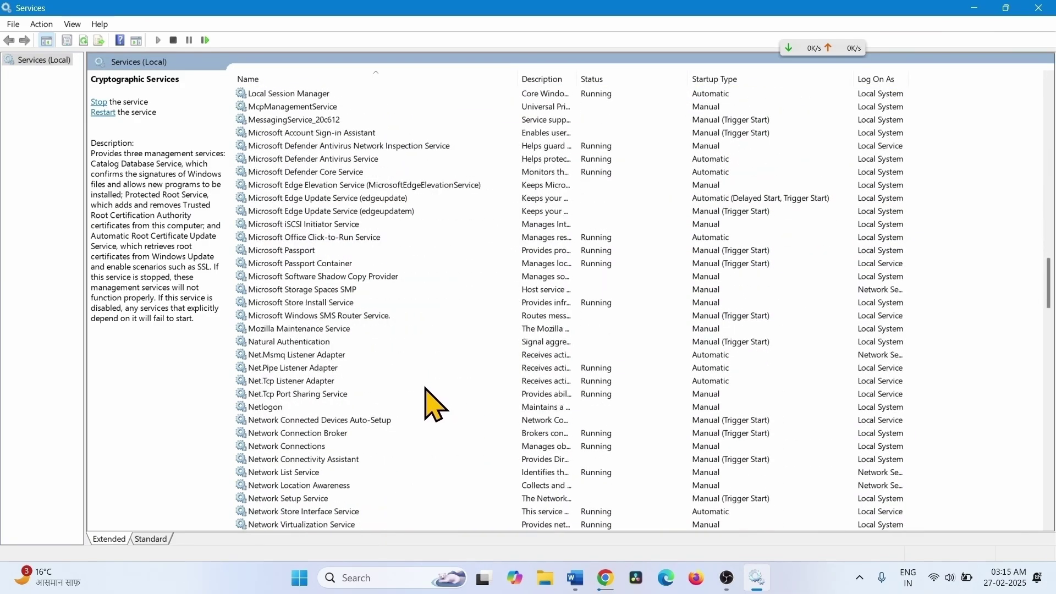
scroll(434, 405, "down", 20)
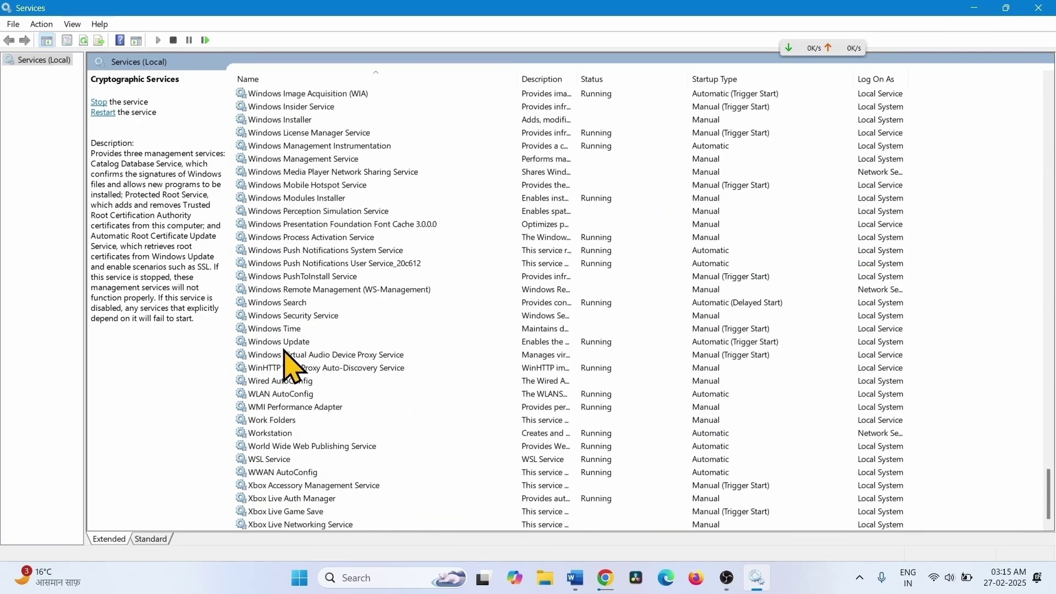
left_click(279, 342)
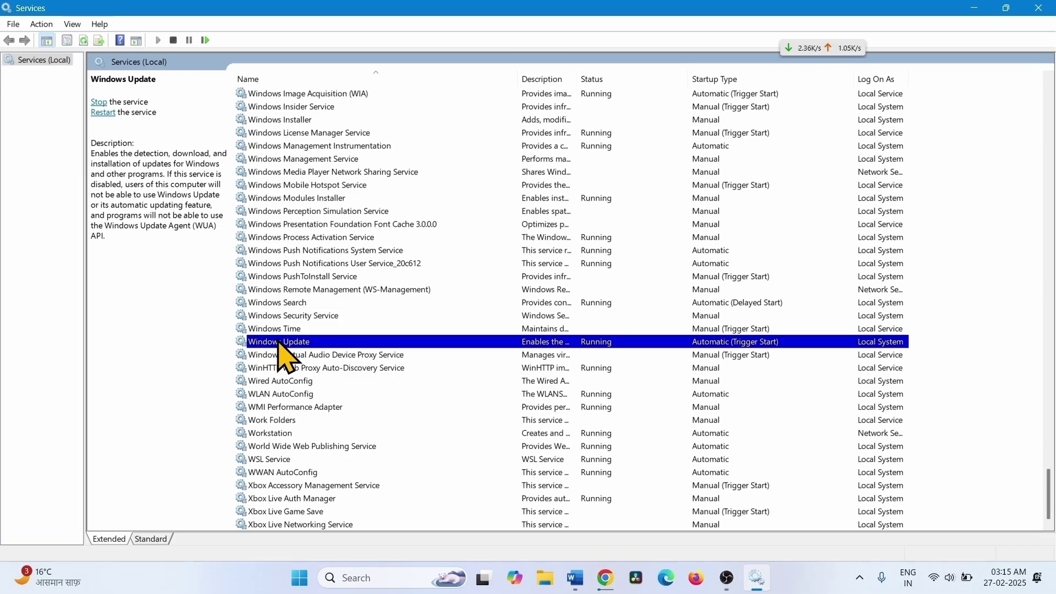
right_click(279, 342)
left_click(324, 471)
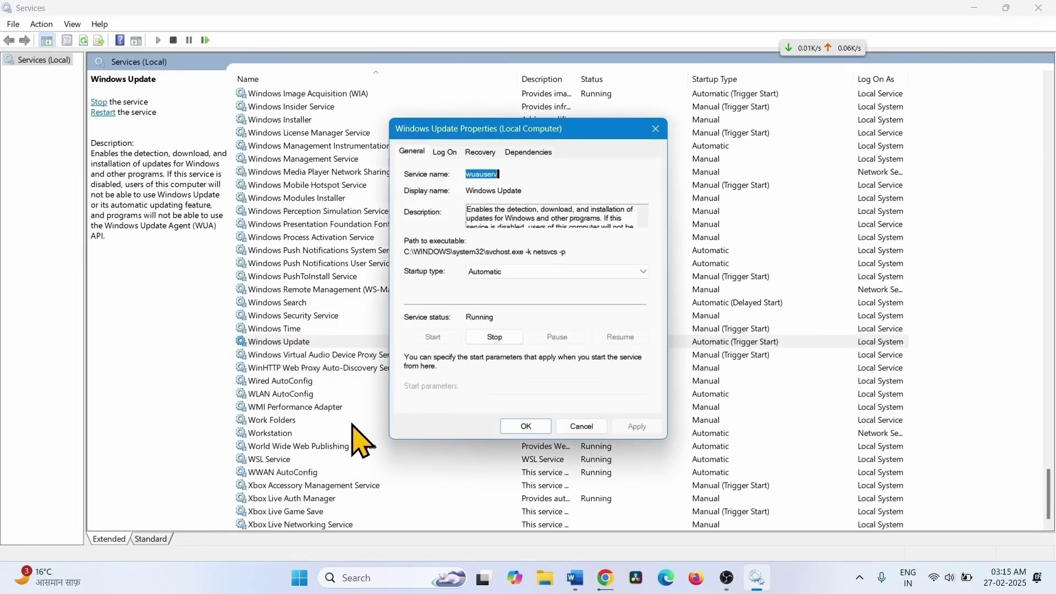
left_click(492, 275)
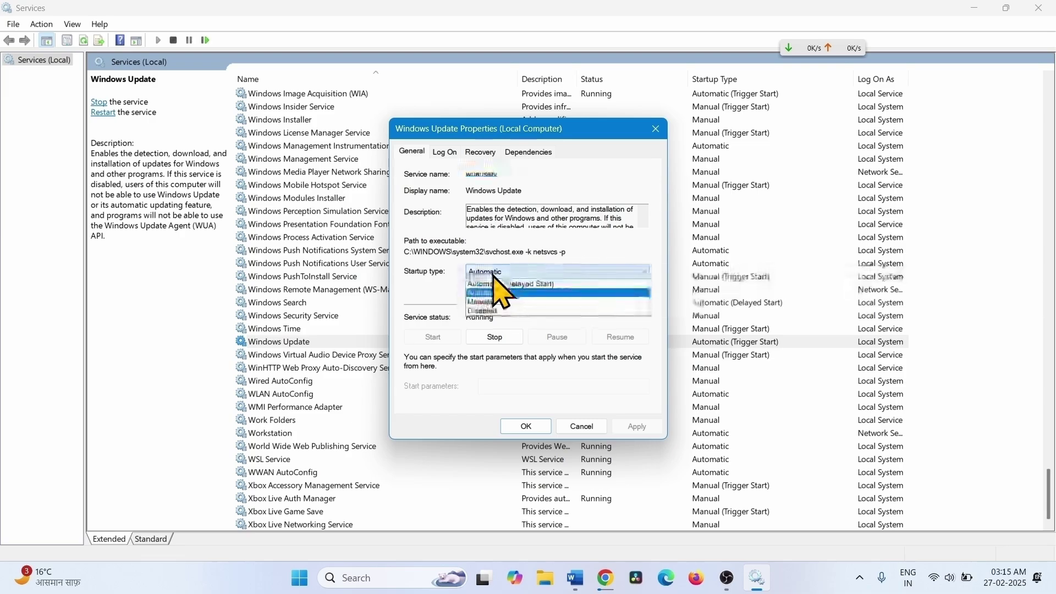
left_click(489, 293)
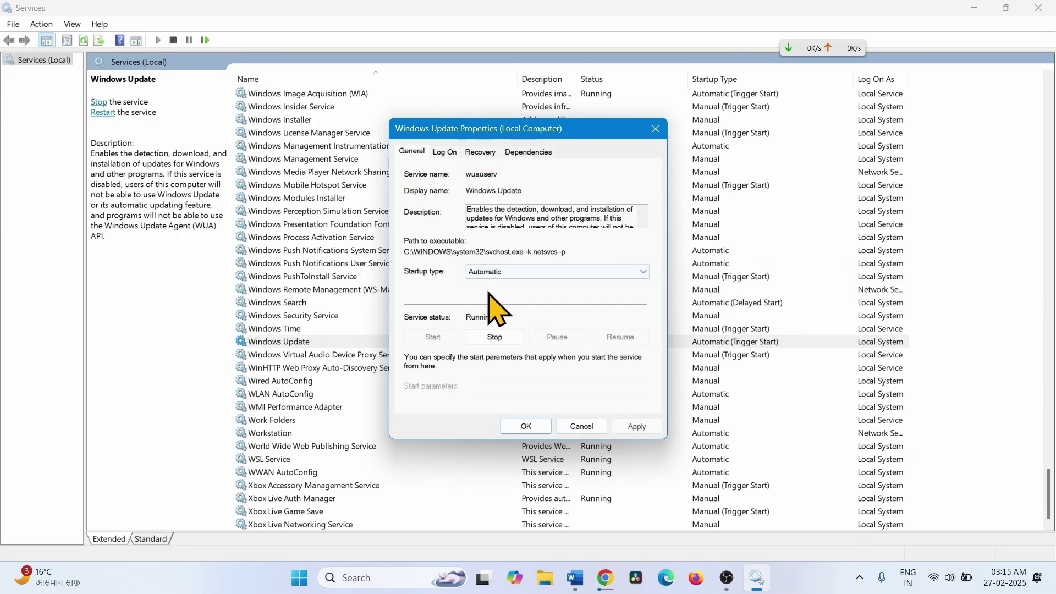
left_click(637, 428)
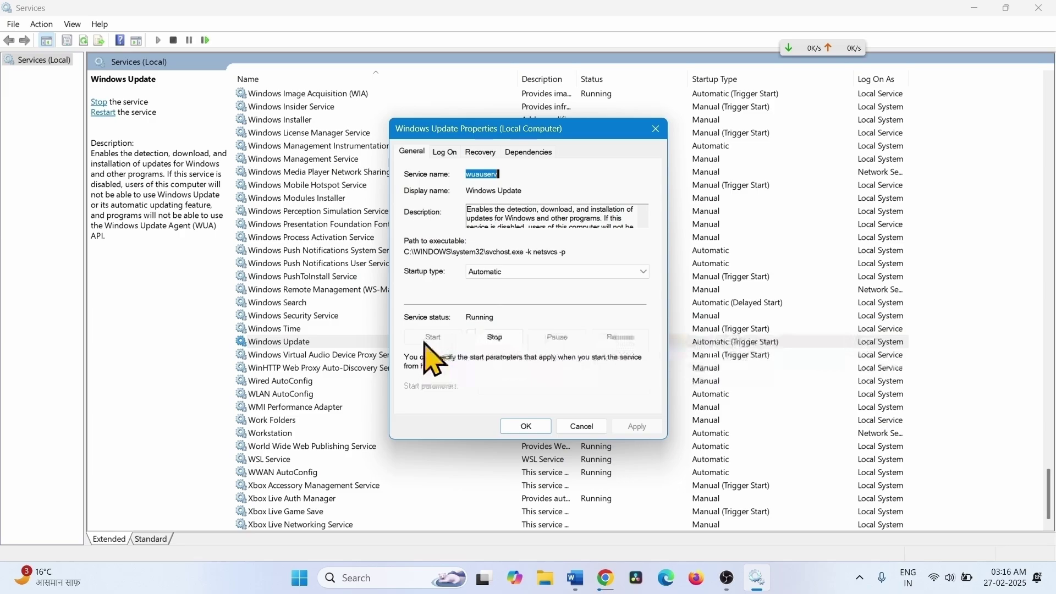
left_click(525, 428)
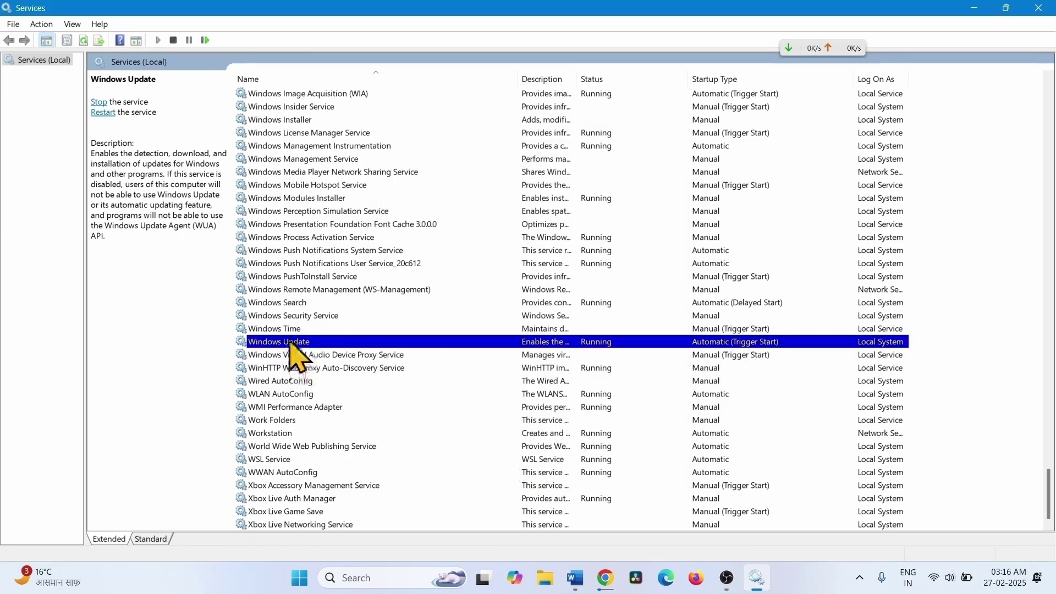
- Restart the Windows Update service and close the Services console
right_click(290, 343)
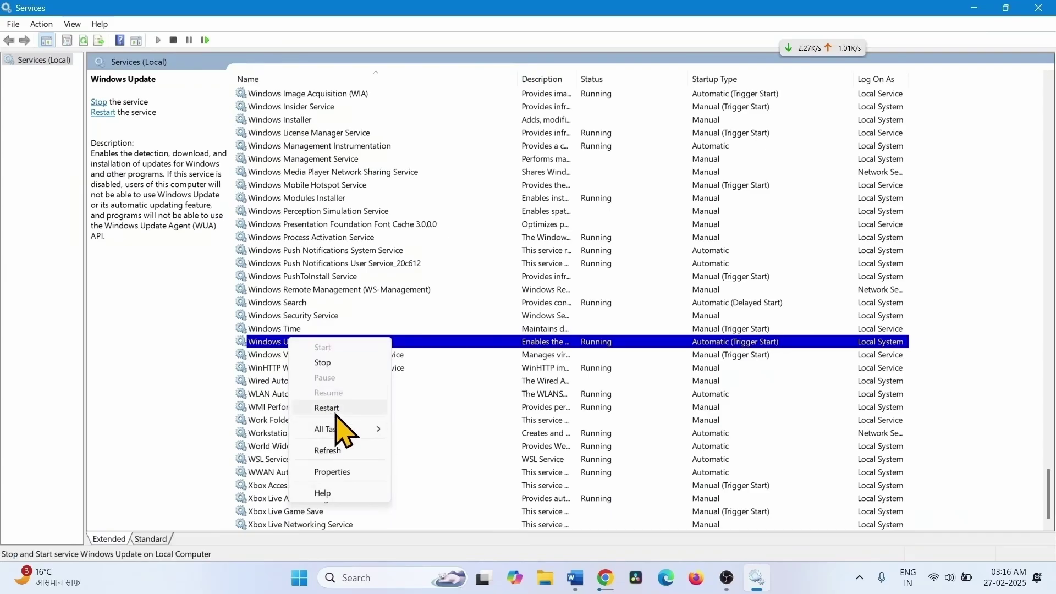
left_click(336, 410)
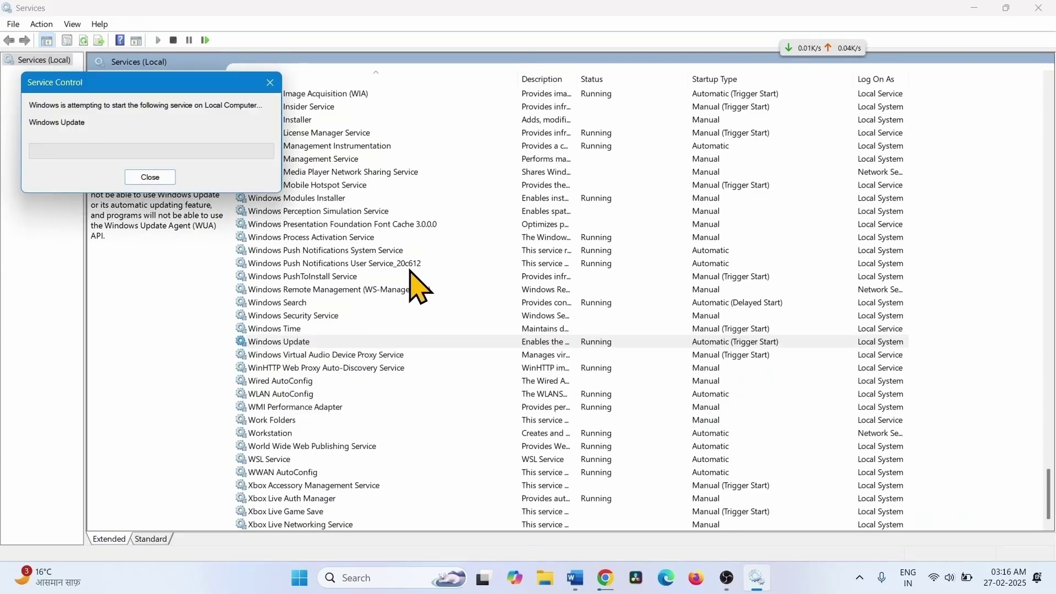
left_click(1051, 8)
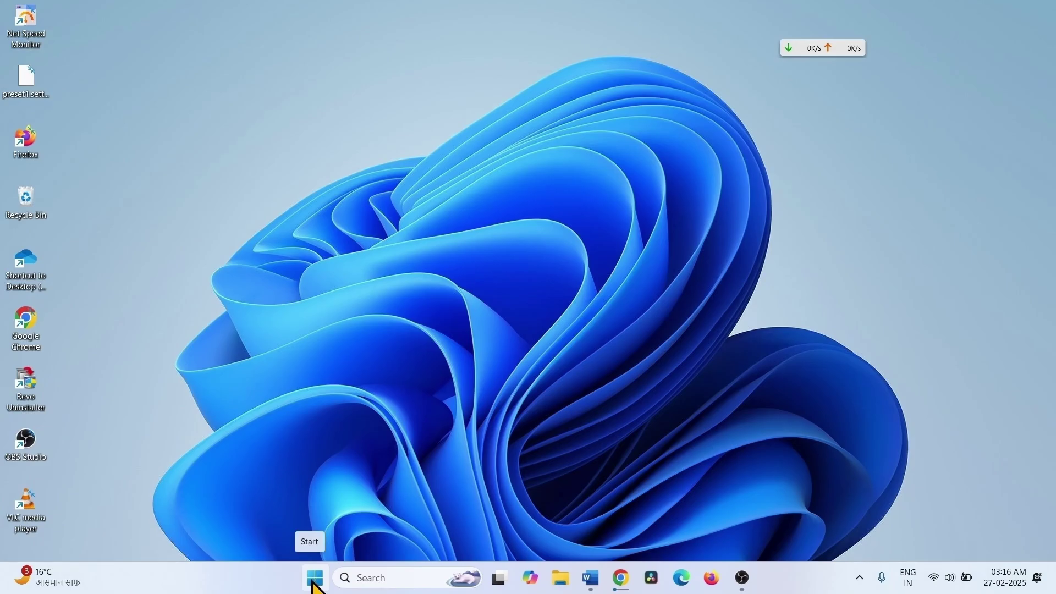
- Check for updates on the Windows Update page of Settings
left_click(315, 579)
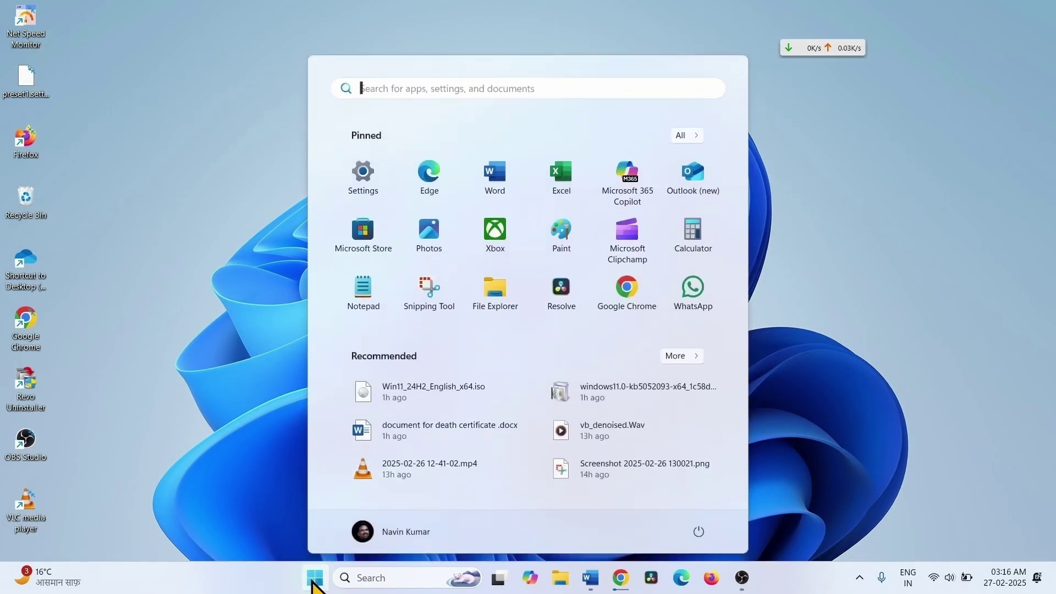
left_click(364, 182)
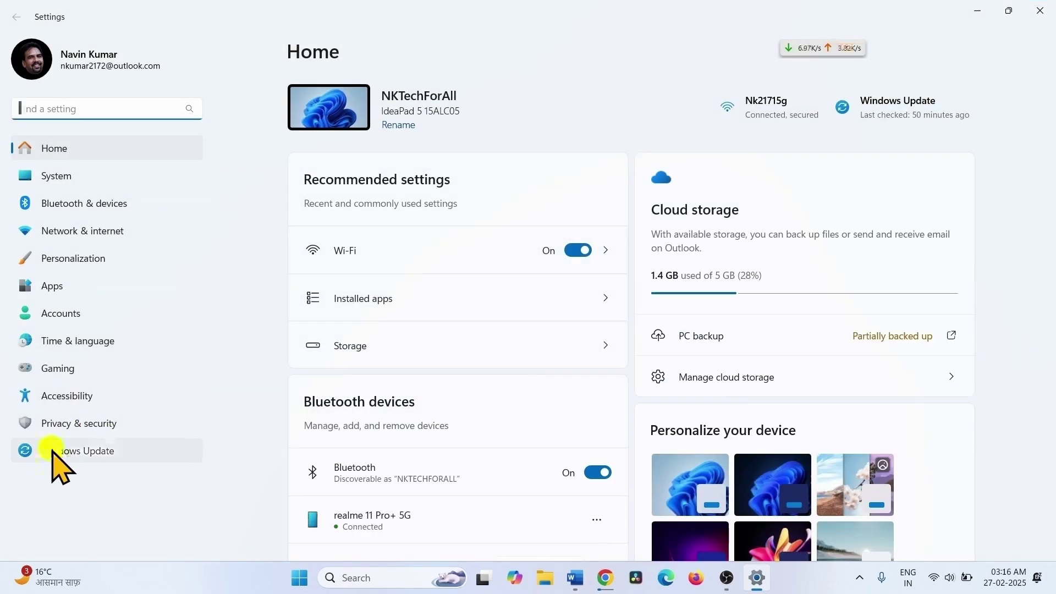
left_click(53, 452)
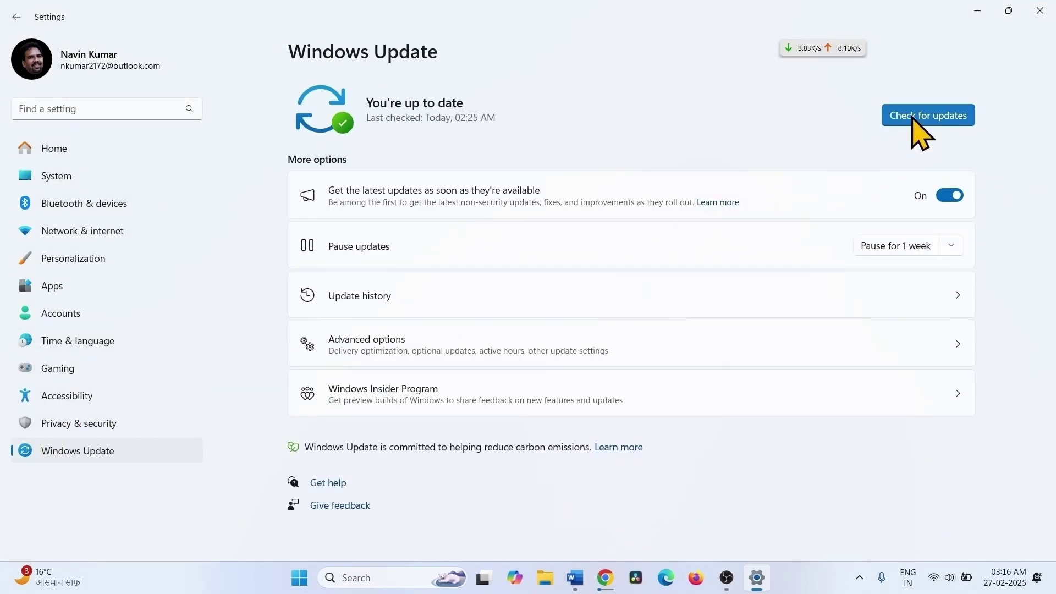
left_click(913, 118)
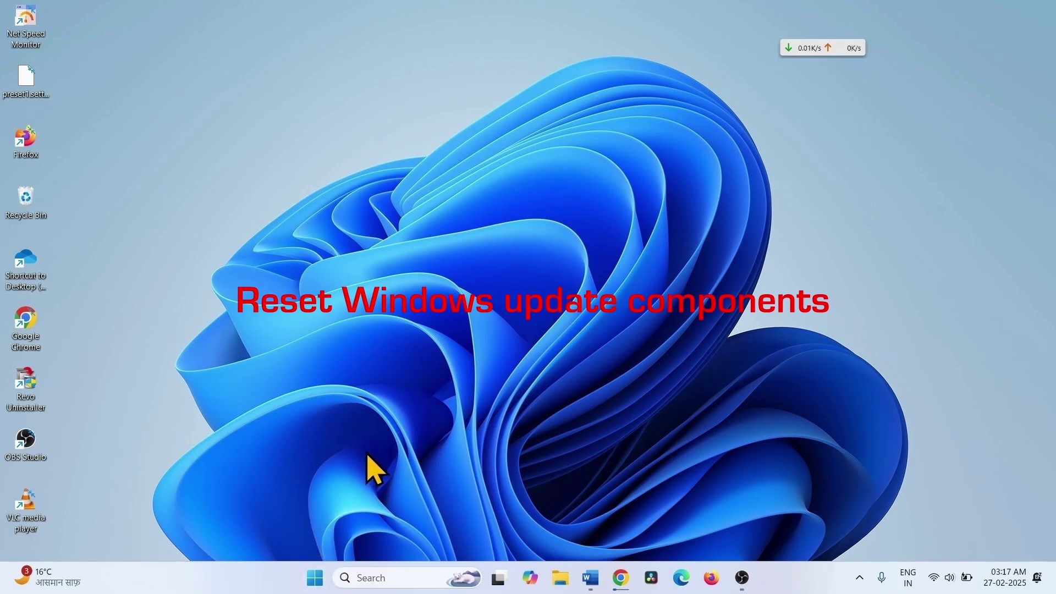
- Search 'cmd' and run Command Prompt as administrator, approving the UAC prompt
left_click(375, 578)
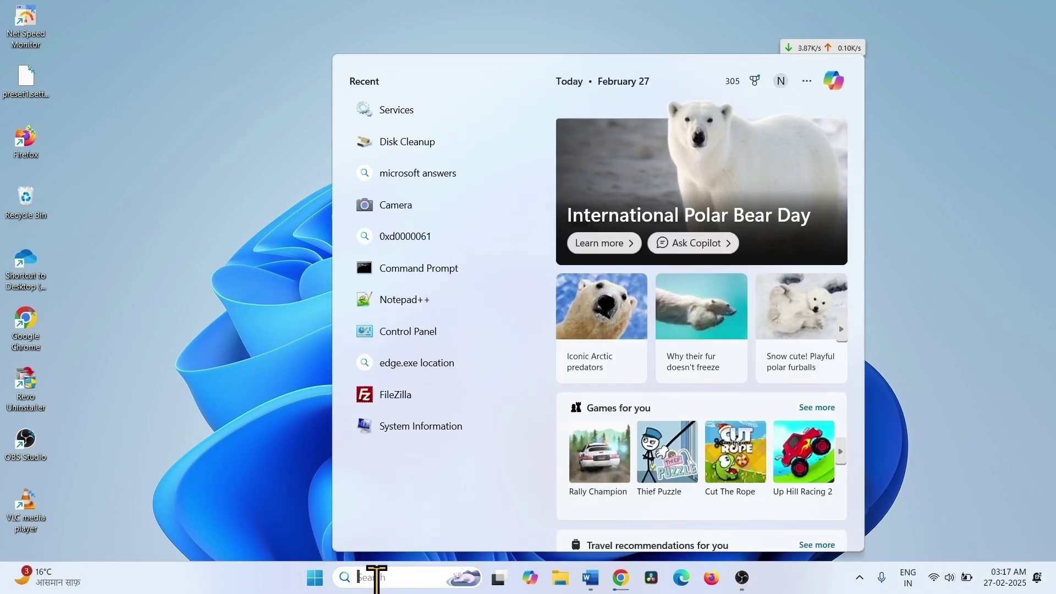
type("cmd")
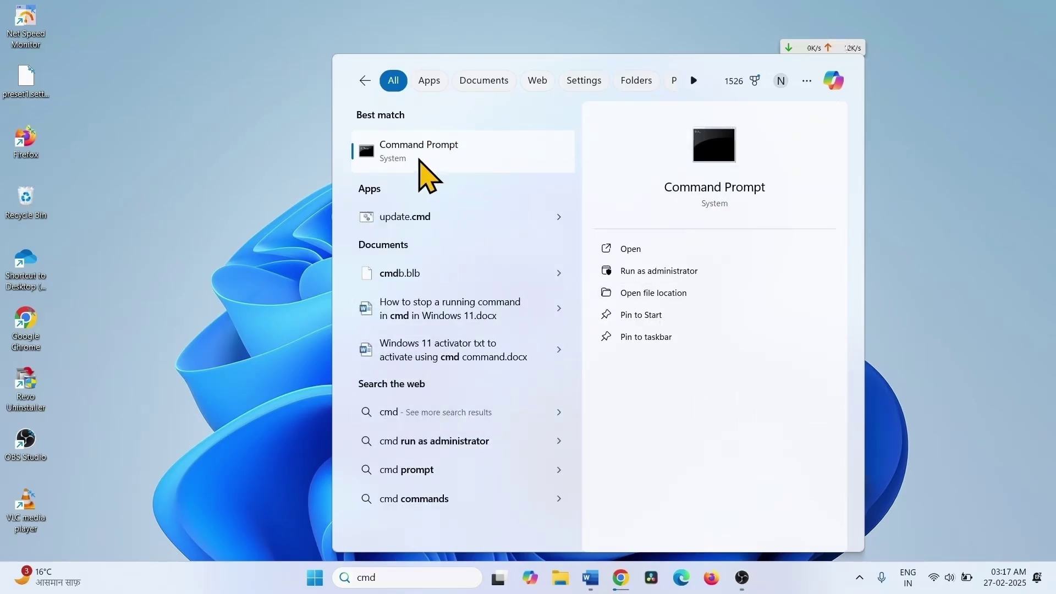
right_click(427, 175)
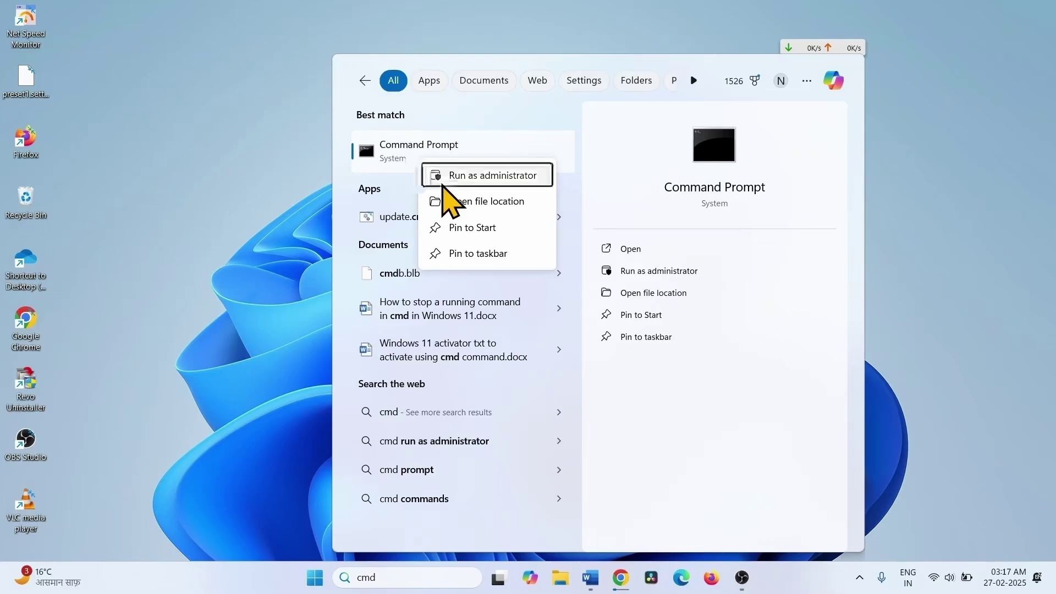
left_click(443, 186)
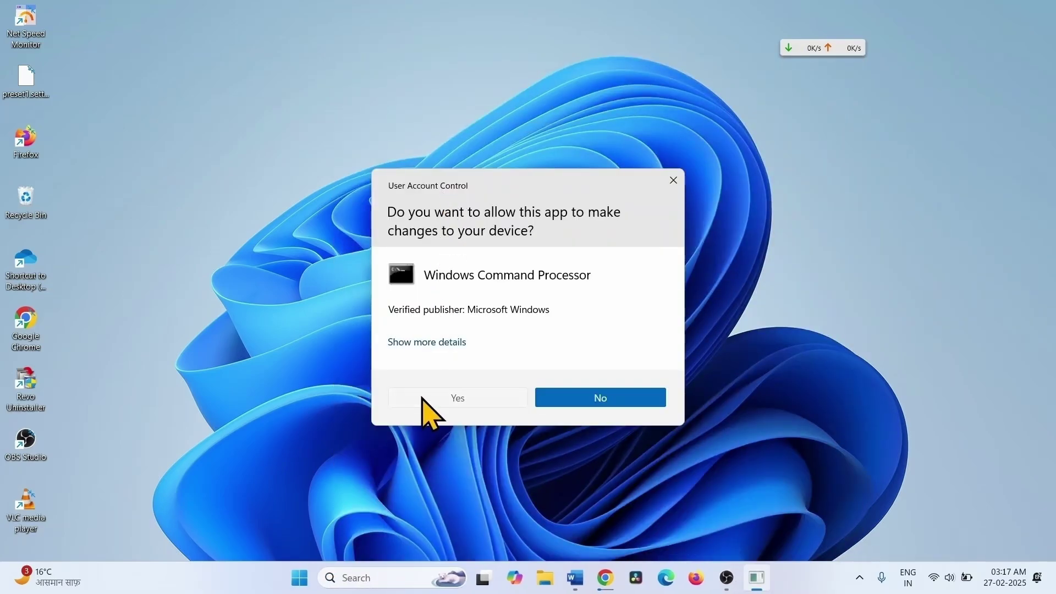
left_click(423, 400)
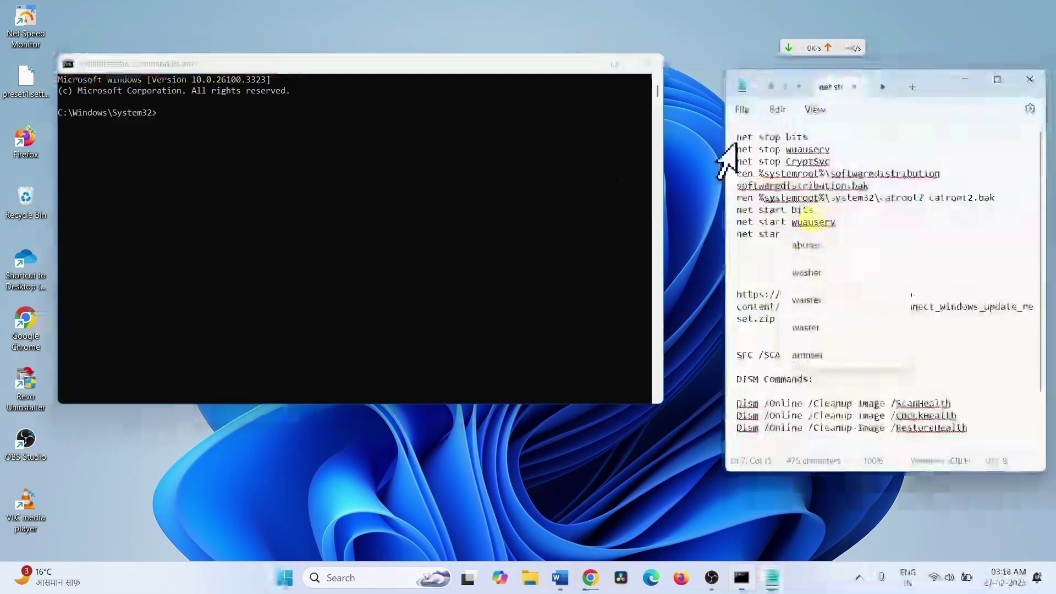
- Select and copy the Windows Update reset zip download URL from the Notepad notes
left_click_drag(737, 137, 856, 242)
left_click(856, 238)
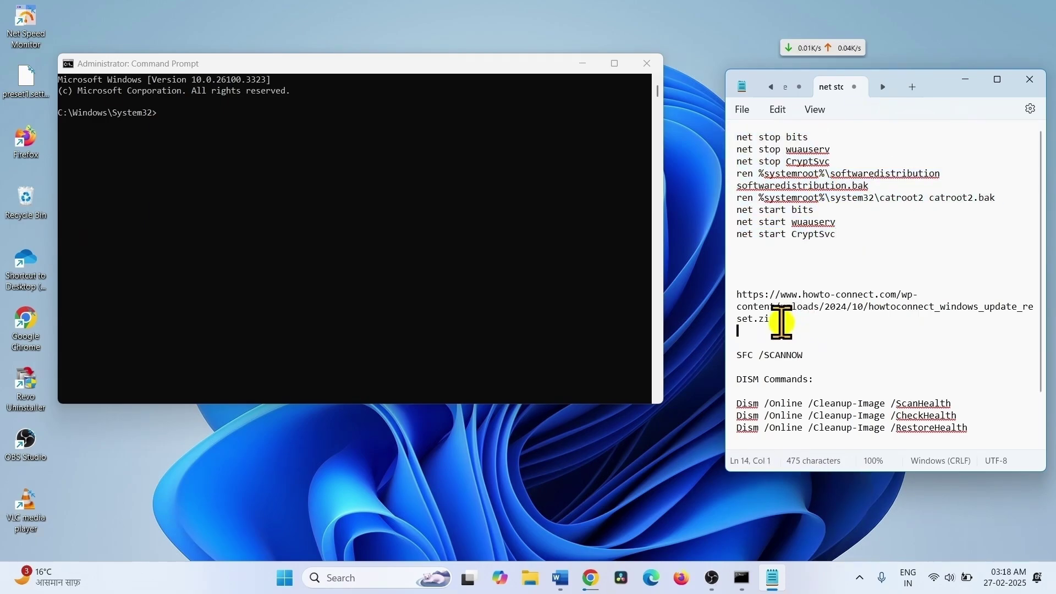
left_click_drag(782, 322, 737, 300)
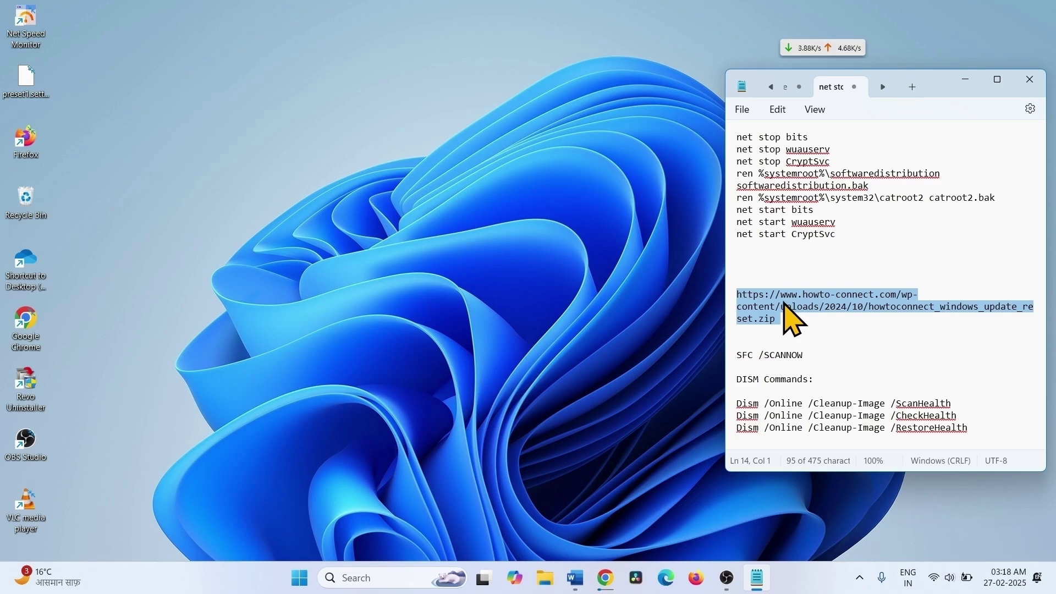
right_click(843, 308)
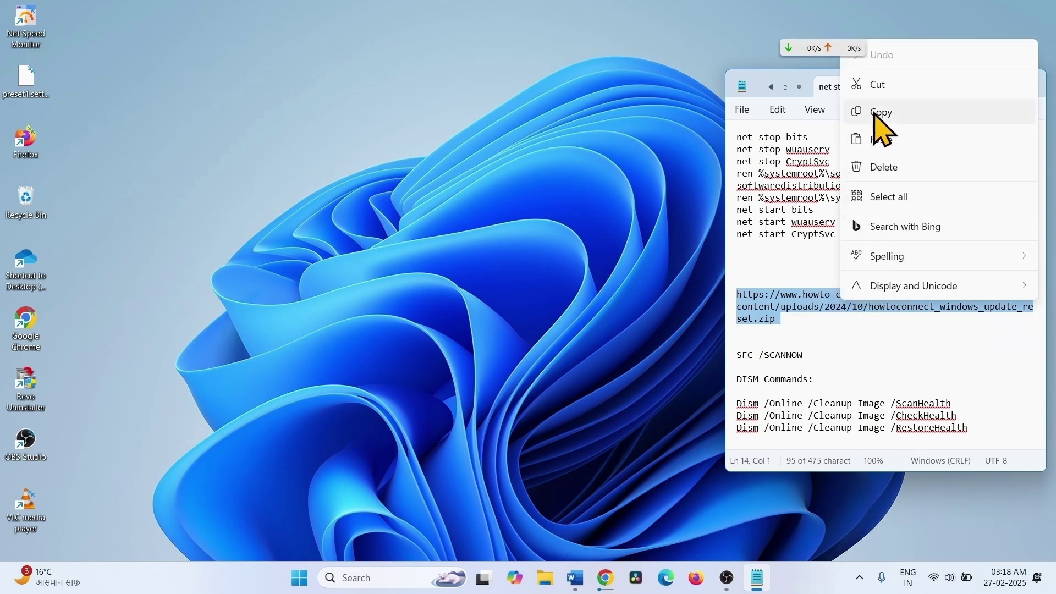
left_click(878, 112)
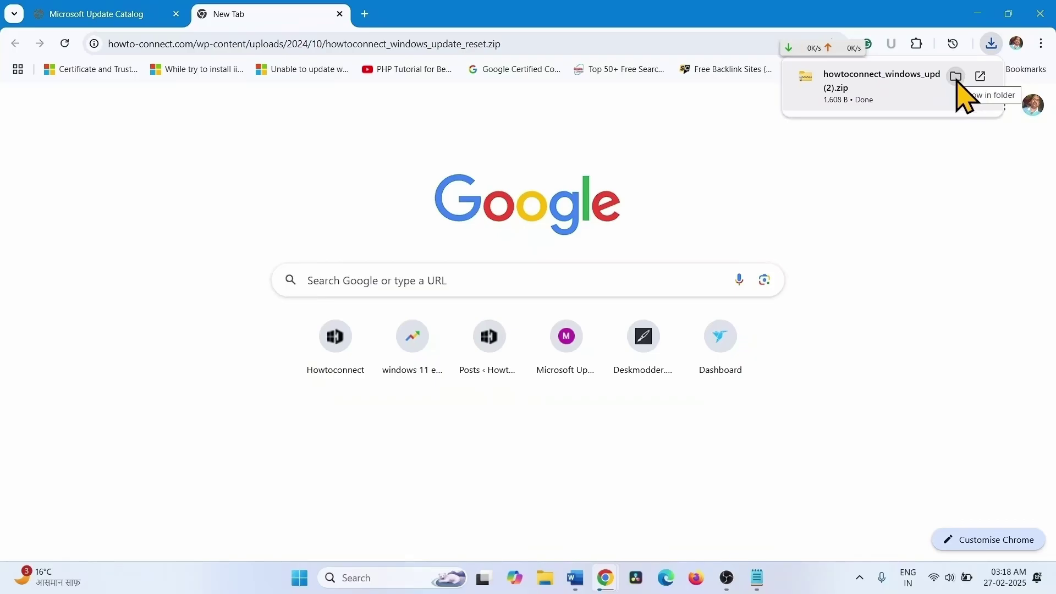
- Extract the downloaded reset zip into its own howtoconnect_windows_update_reset (2) folder
left_click(956, 77)
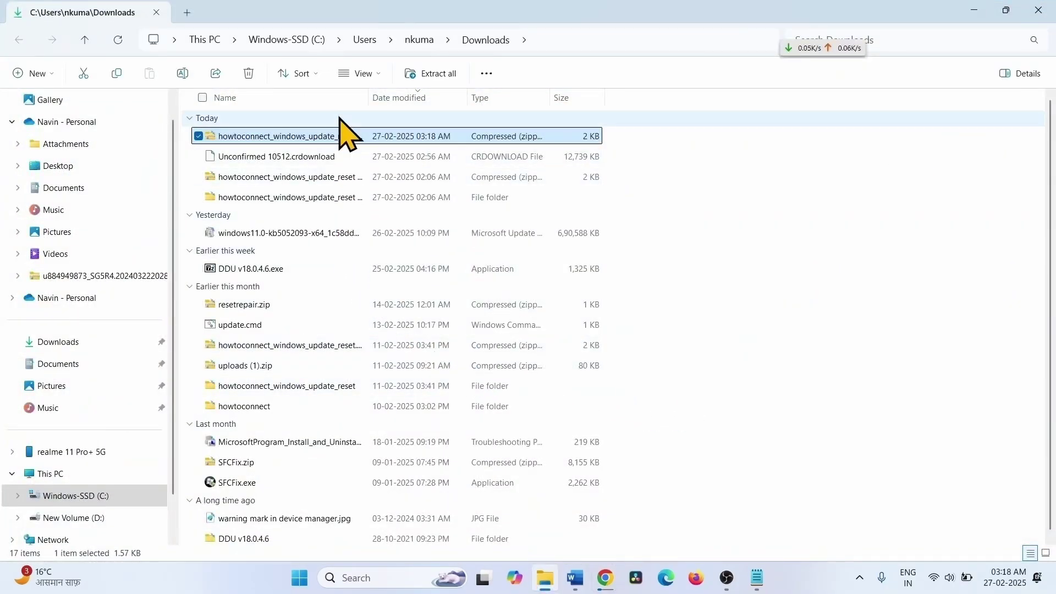
left_click(432, 75)
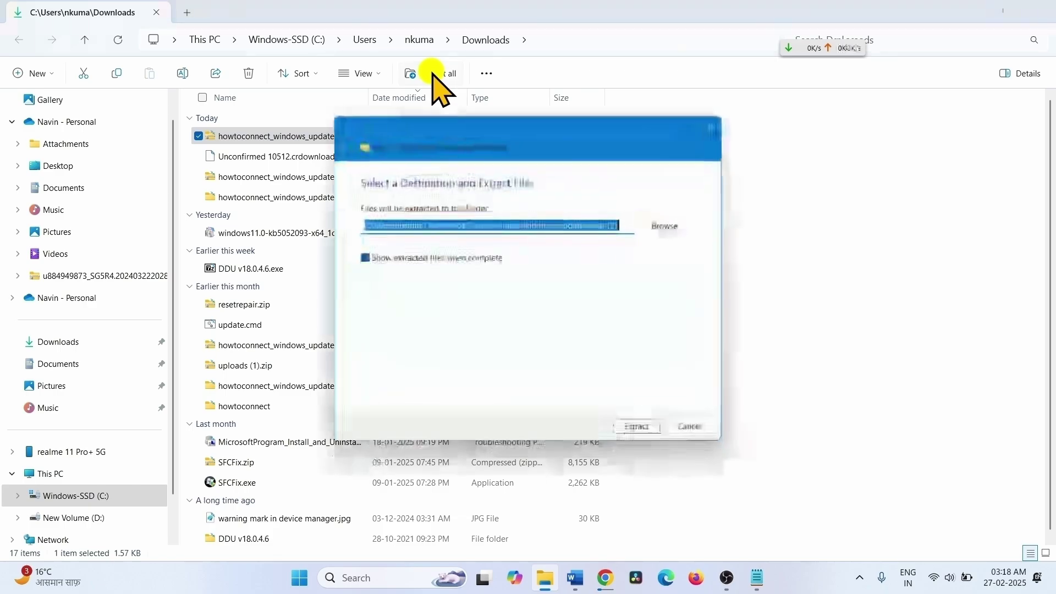
left_click(636, 428)
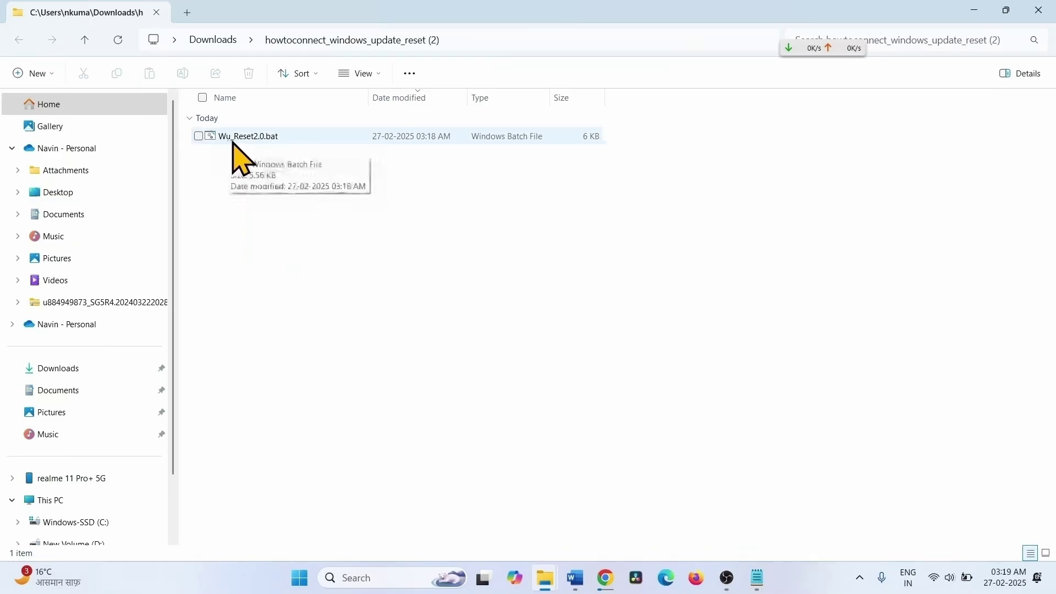
- Run Wu_Reset2.0.bat as administrator and let it complete the Windows Update reset
right_click(267, 141)
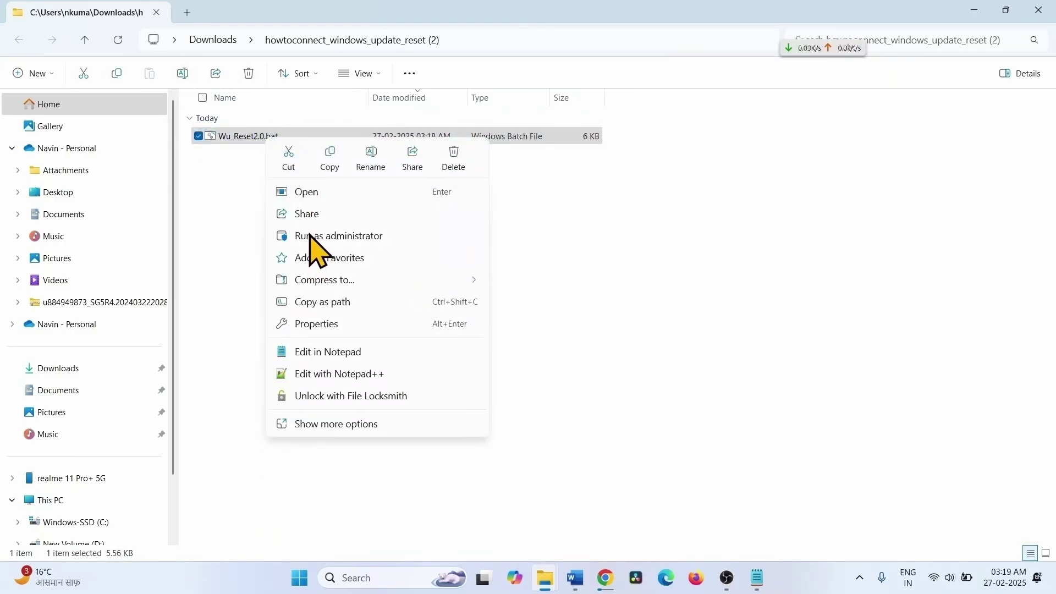
left_click(310, 235)
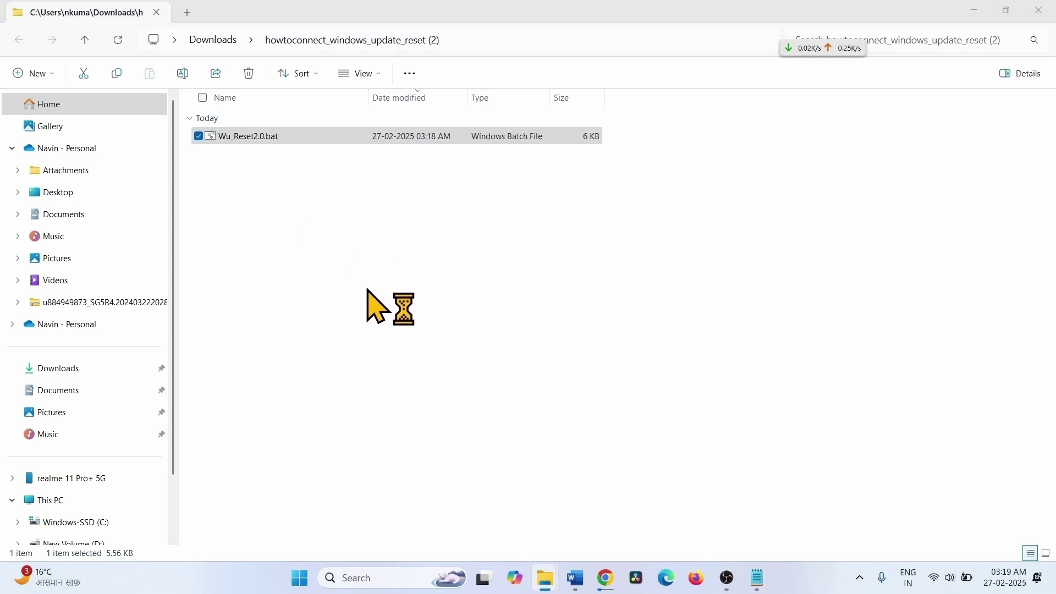
left_click(454, 427)
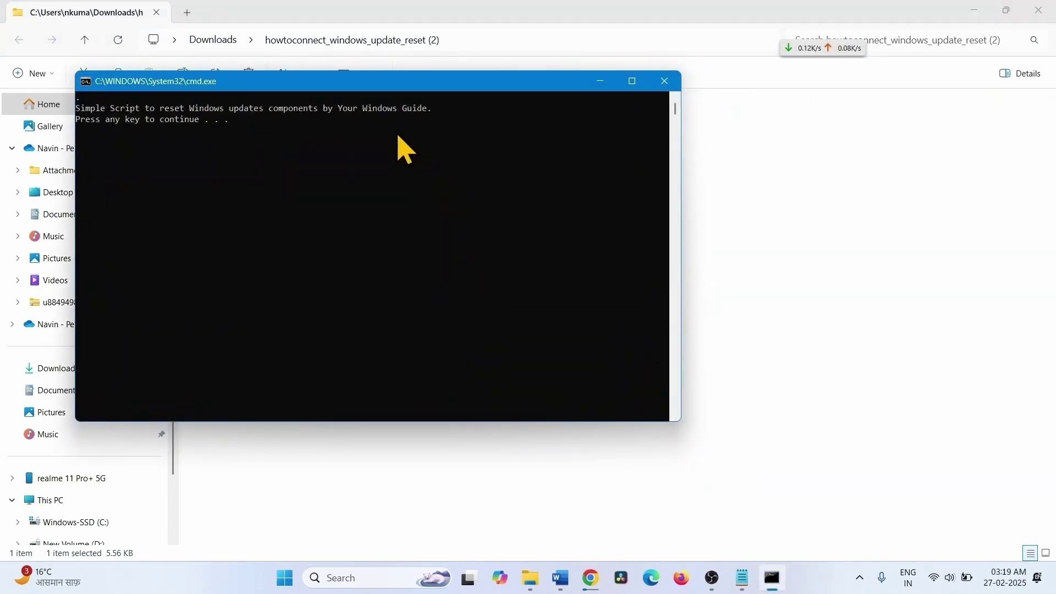
key("Return")
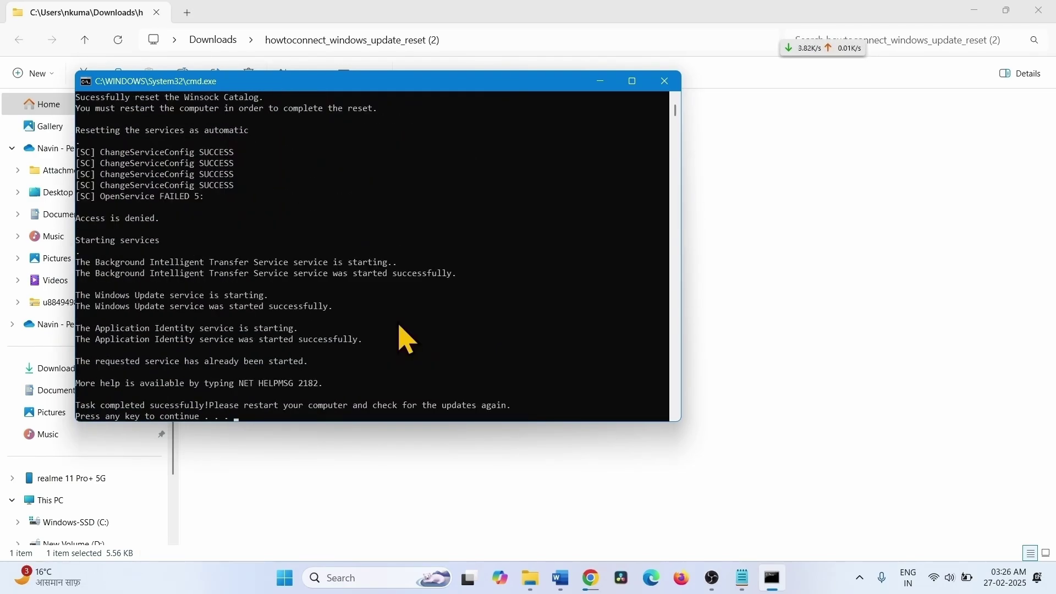
key("Return")
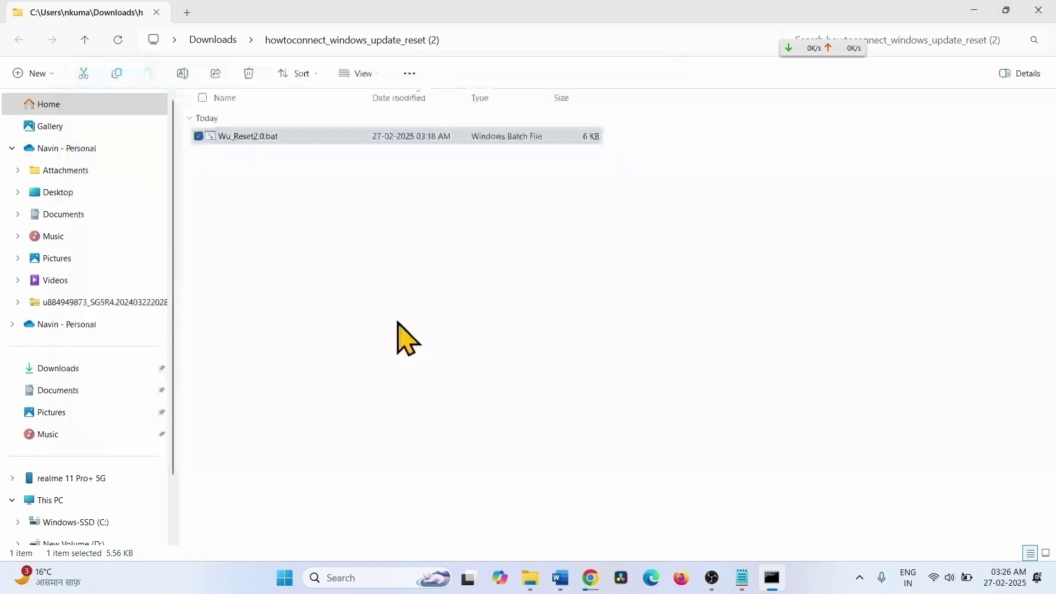
- Close the extracted folder and minimise Chrome and Notepad to clear the desktop
left_click(1048, 10)
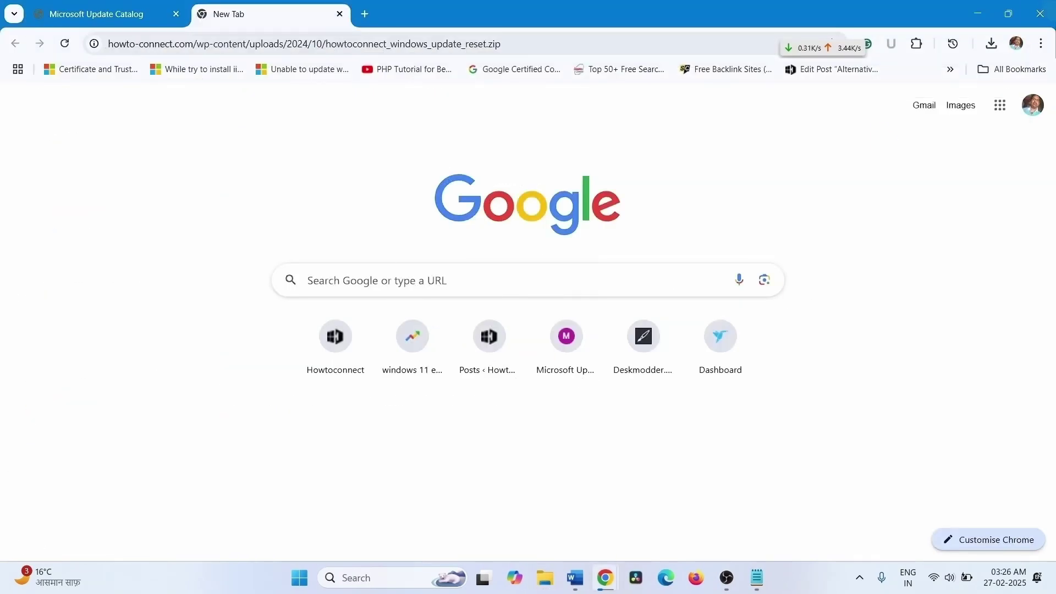
left_click(977, 12)
left_click(966, 81)
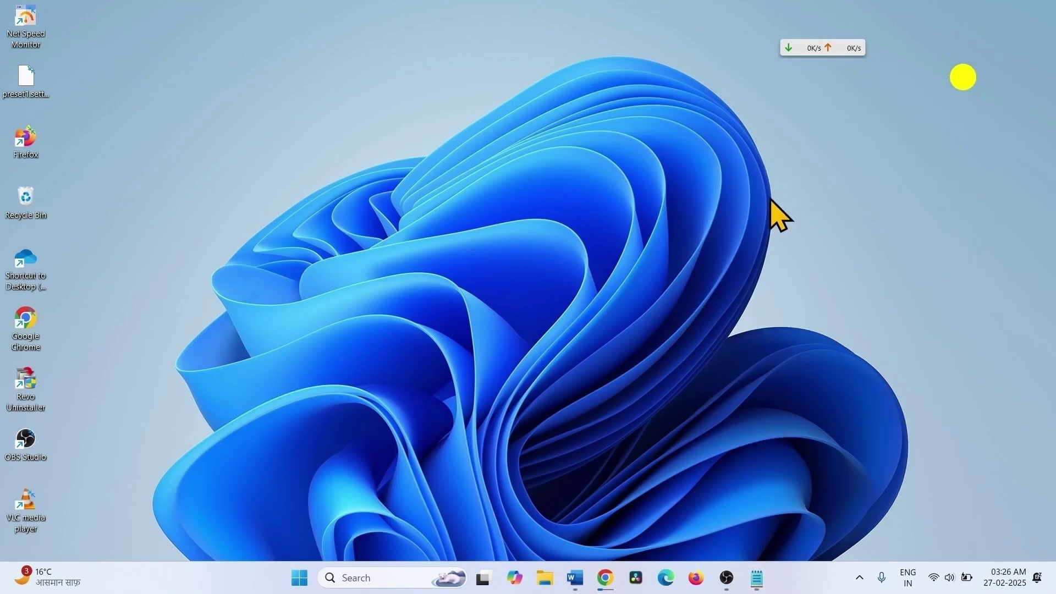
- Bring up the Start menu's power options, then dismiss the menu
left_click(296, 575)
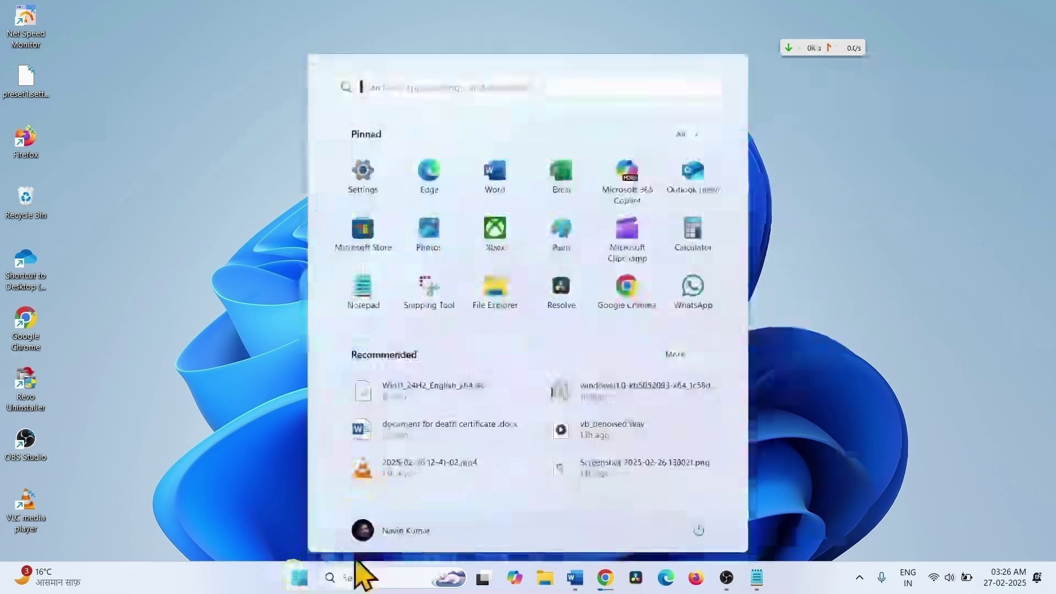
left_click(699, 530)
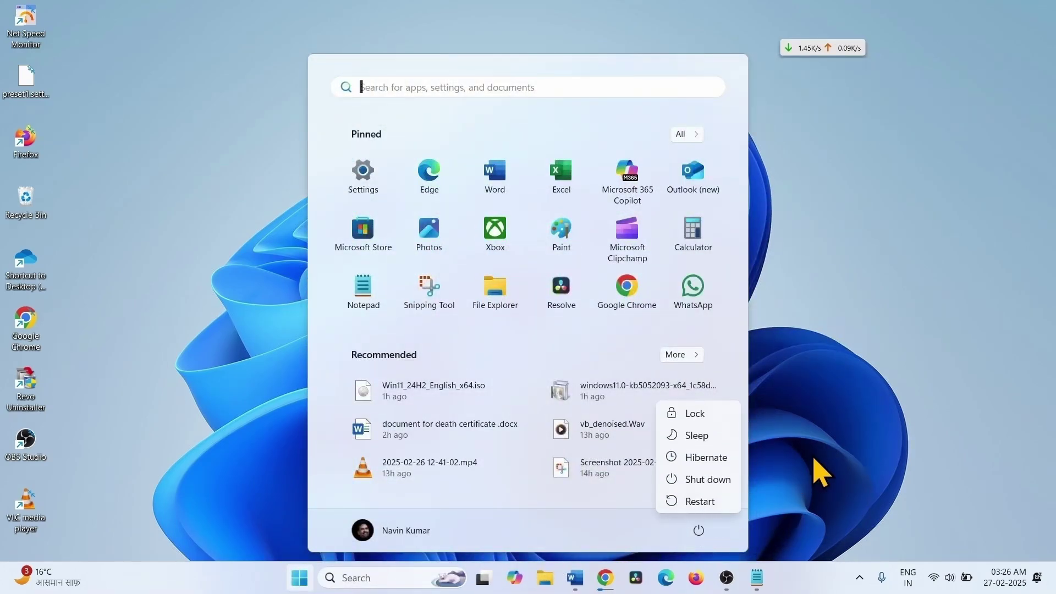
left_click(896, 459)
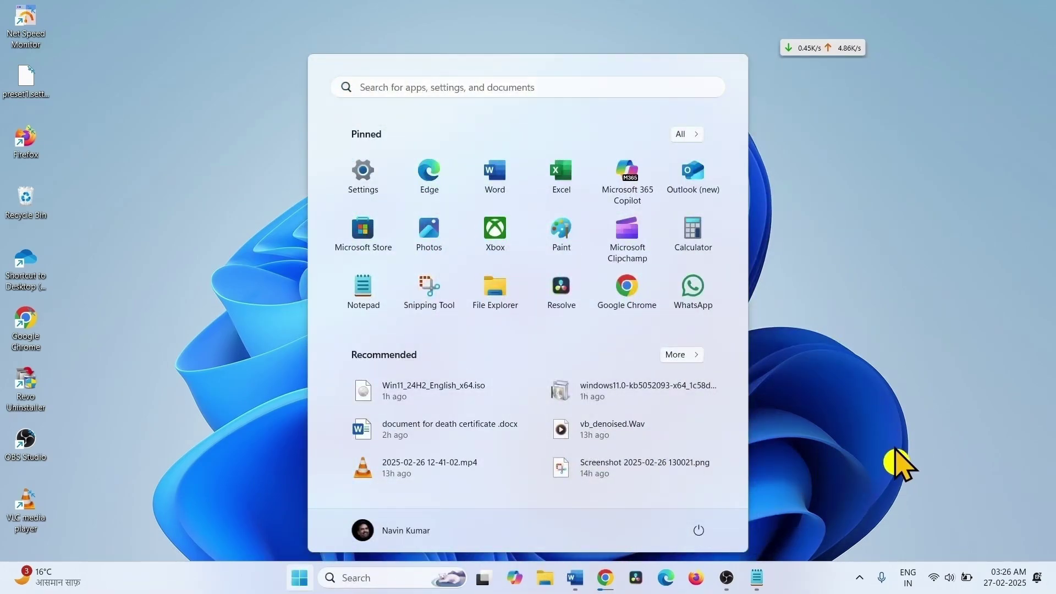
left_click(844, 379)
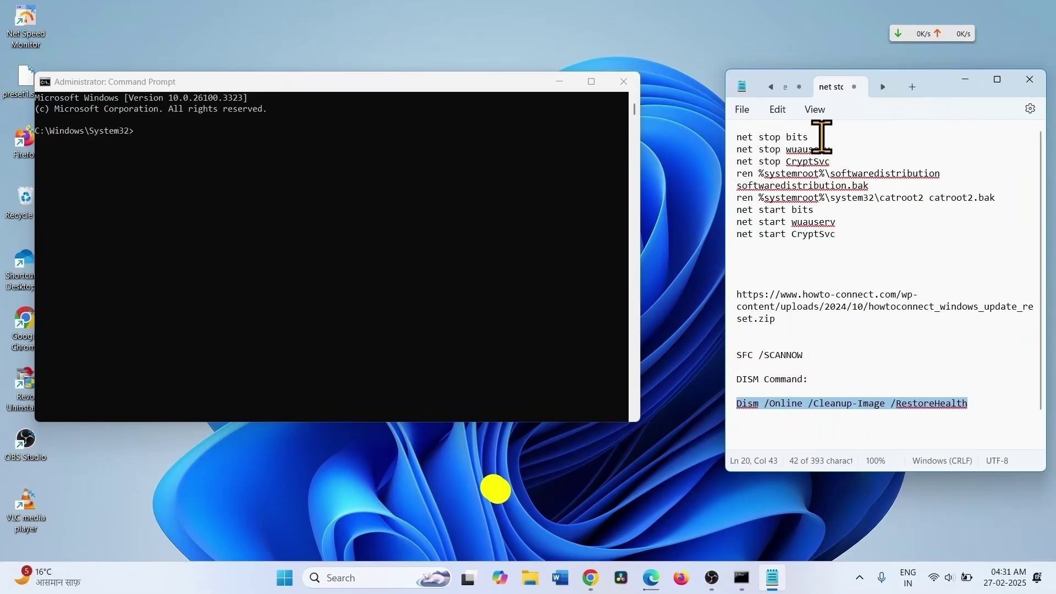
- Copy 'net stop bits' from Notepad and run it in Command Prompt
left_click_drag(836, 233, 732, 134)
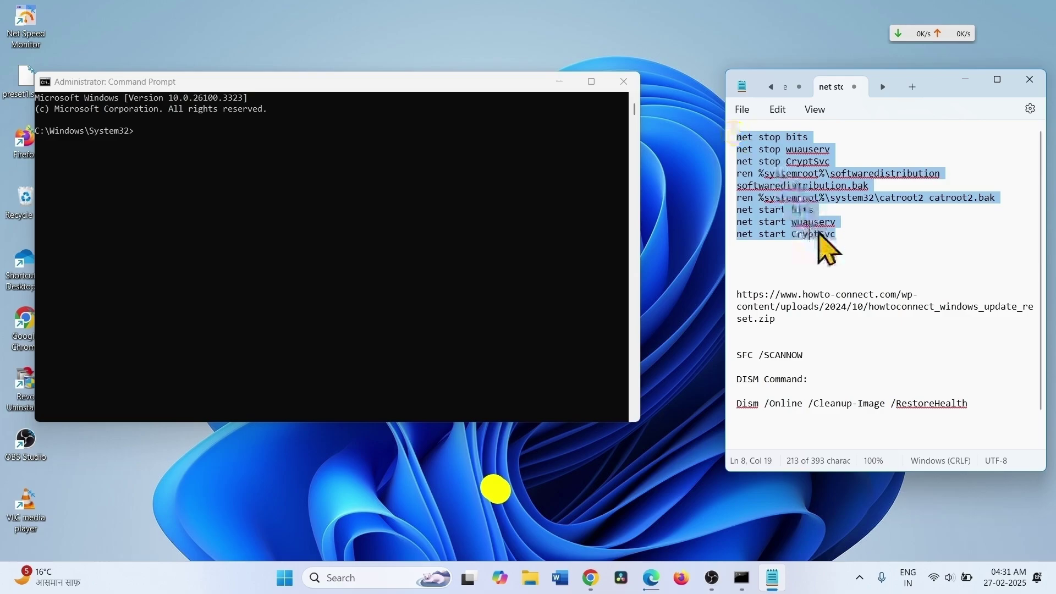
left_click(844, 233)
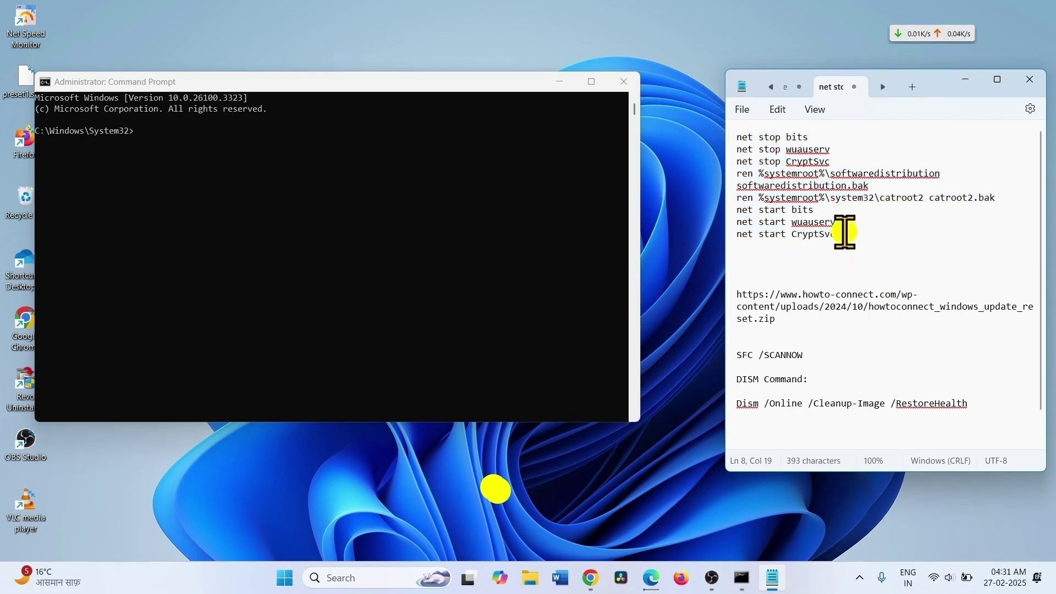
left_click(824, 137)
left_click_drag(823, 138, 728, 142)
right_click(755, 144)
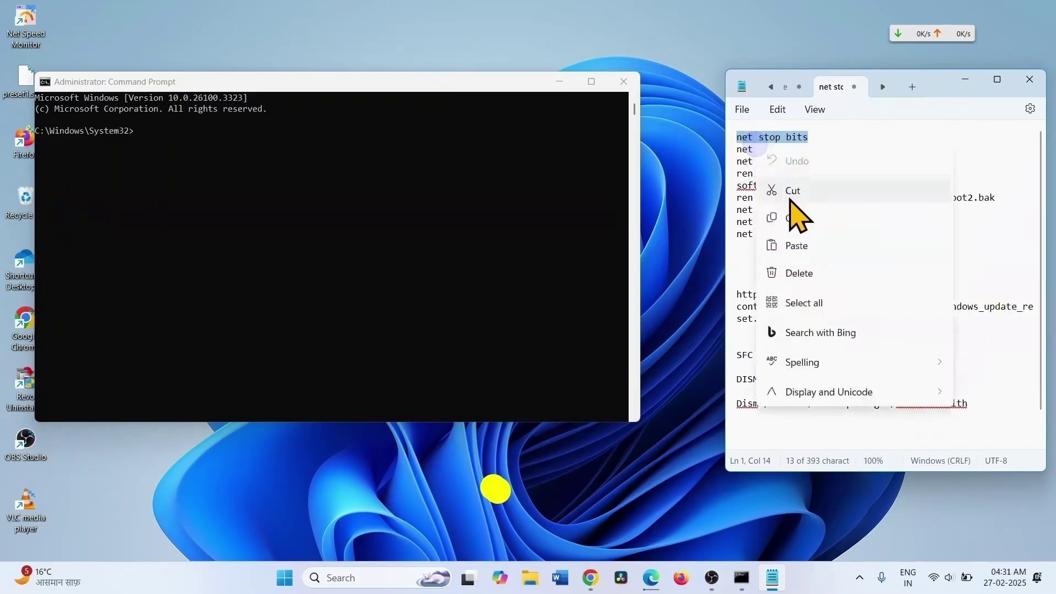
left_click(790, 218)
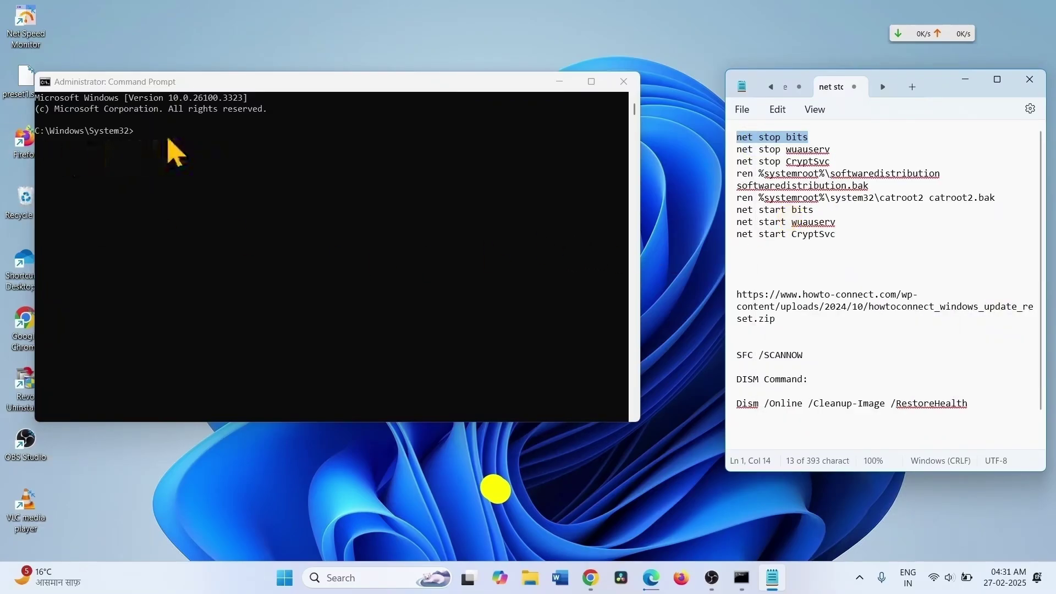
left_click(175, 152)
right_click(174, 152)
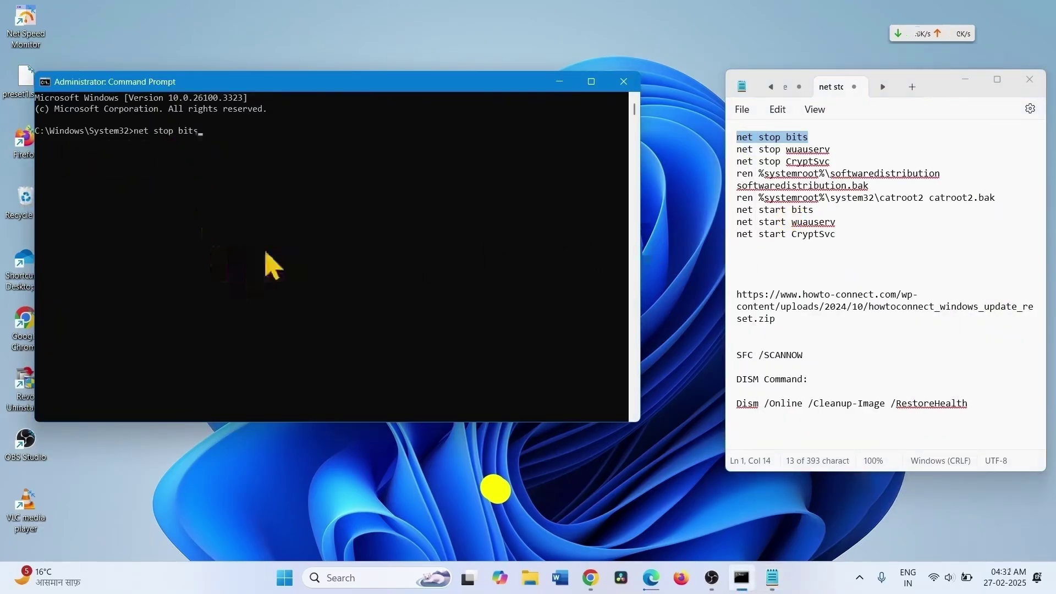
key("Return")
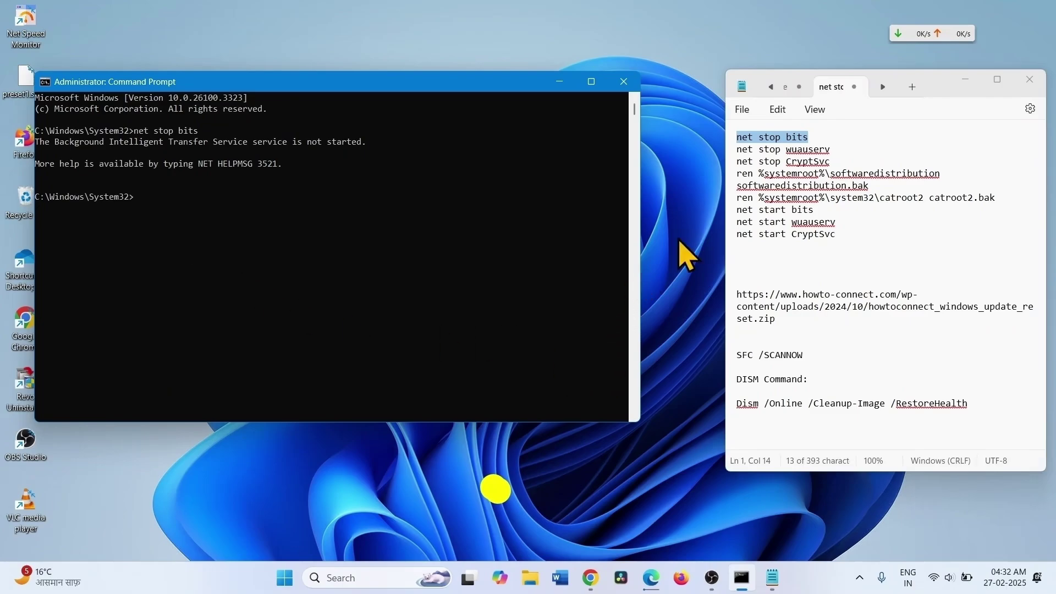
- Copy and run 'net stop wuauserv', then select all nine service reset commands in Notepad
left_click(837, 149)
left_click_drag(837, 149, 721, 154)
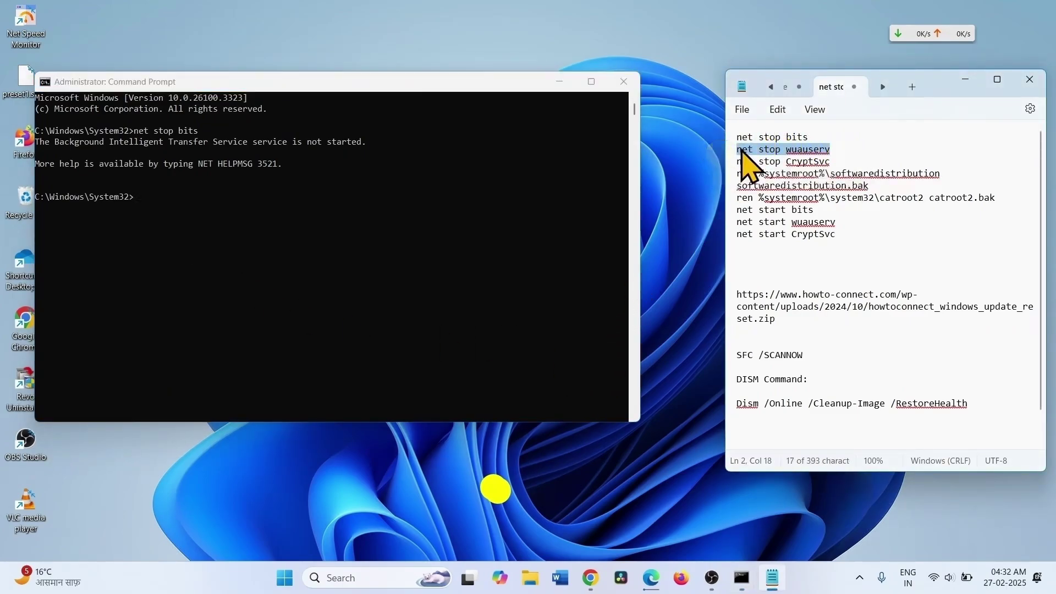
right_click(743, 154)
left_click(812, 220)
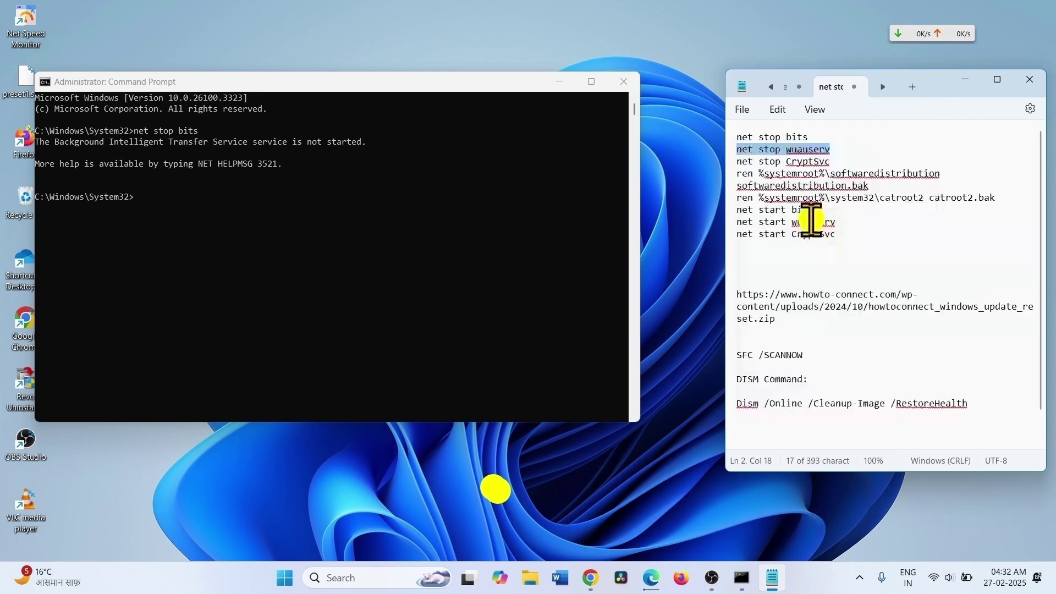
left_click(159, 199)
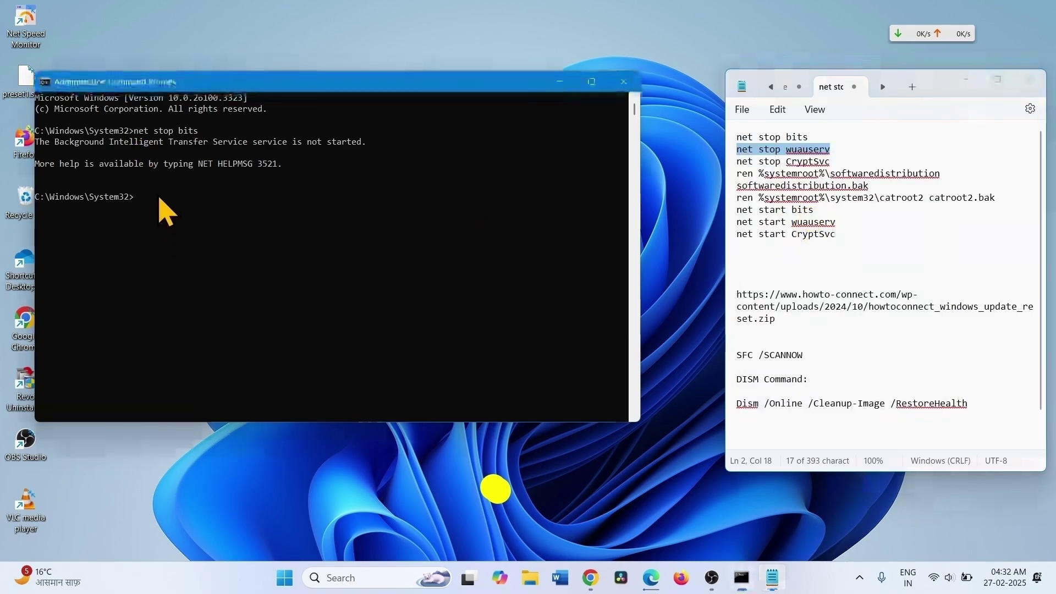
right_click(160, 201)
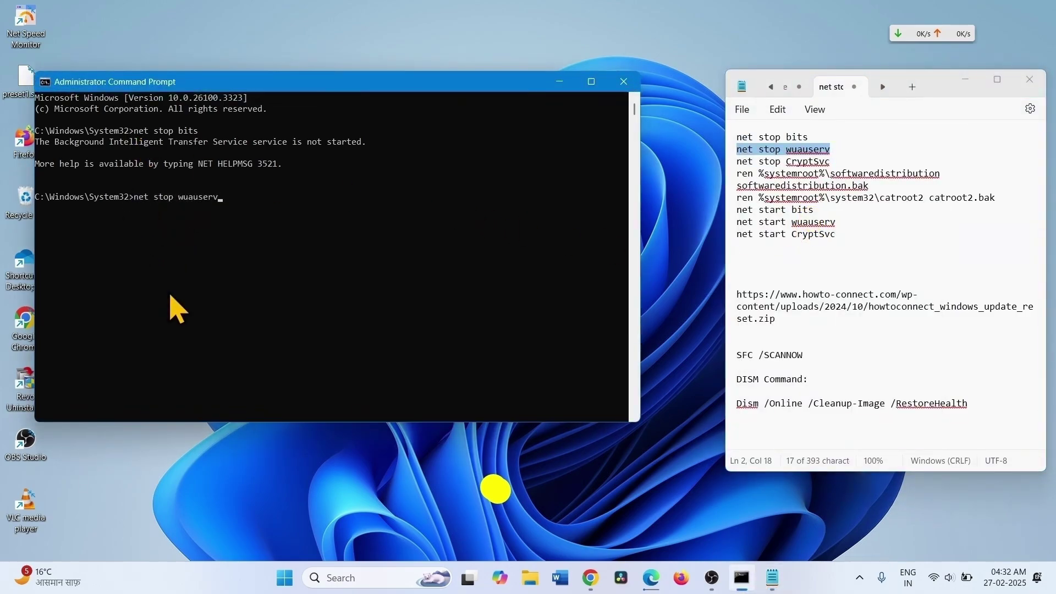
key("Return")
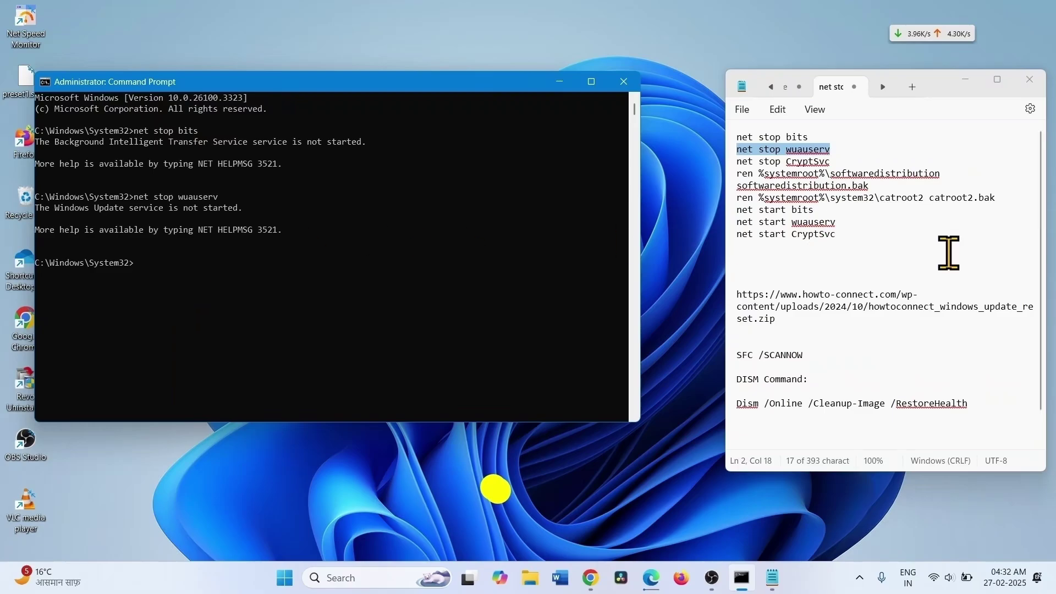
left_click(842, 239)
left_click_drag(842, 239, 719, 130)
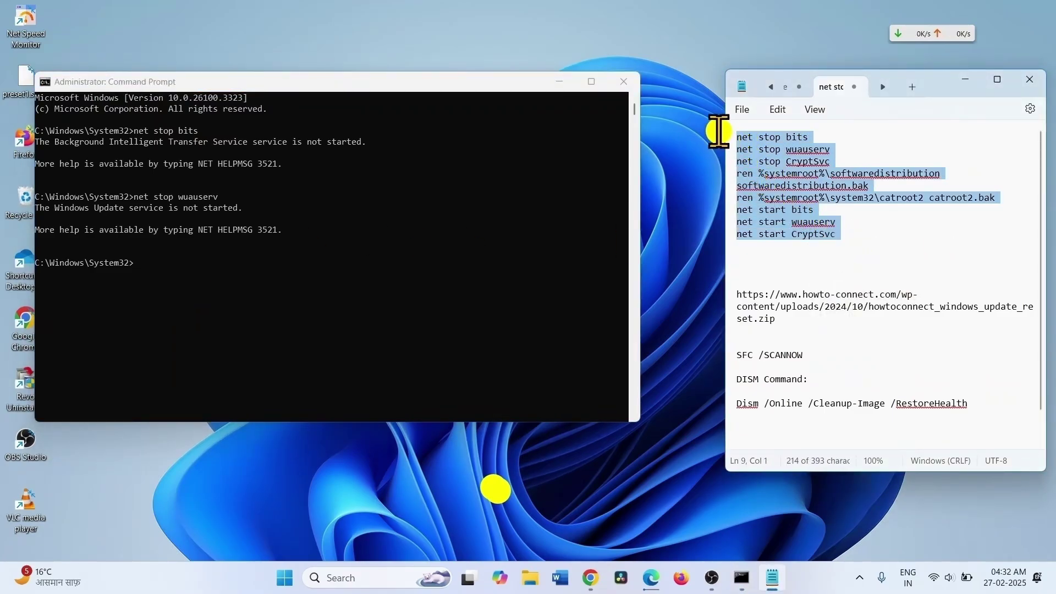
- Close Command Prompt and Notepad, view the Start power options, then dismiss the menu
left_click(630, 83)
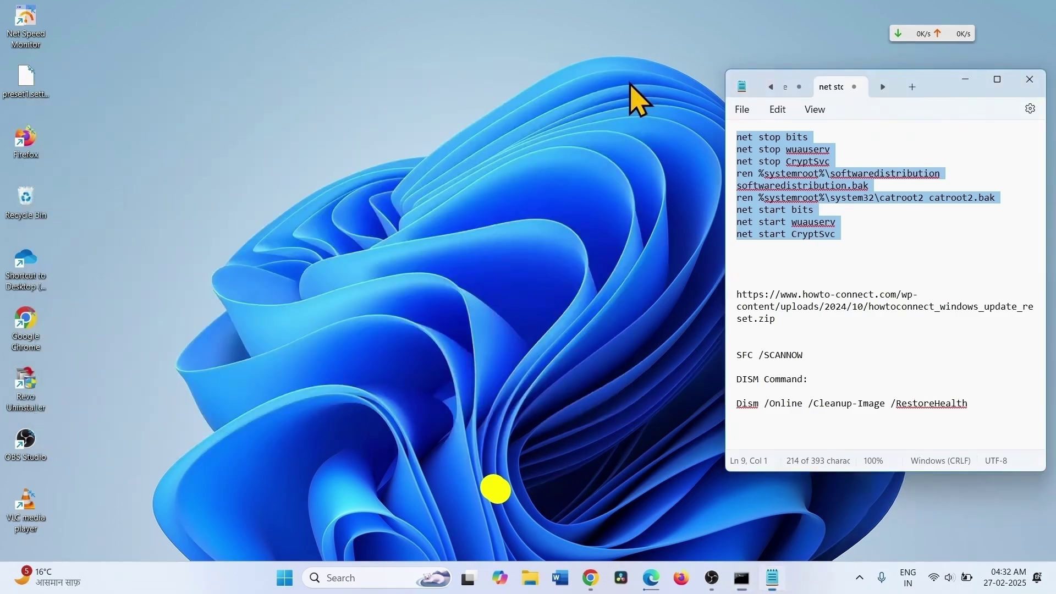
left_click(1031, 79)
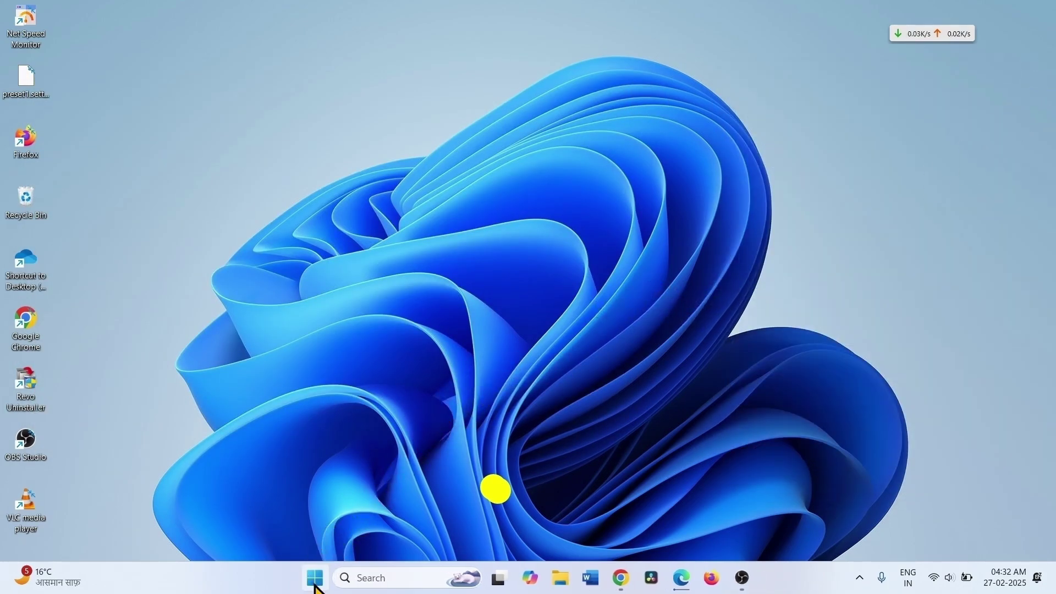
left_click(315, 582)
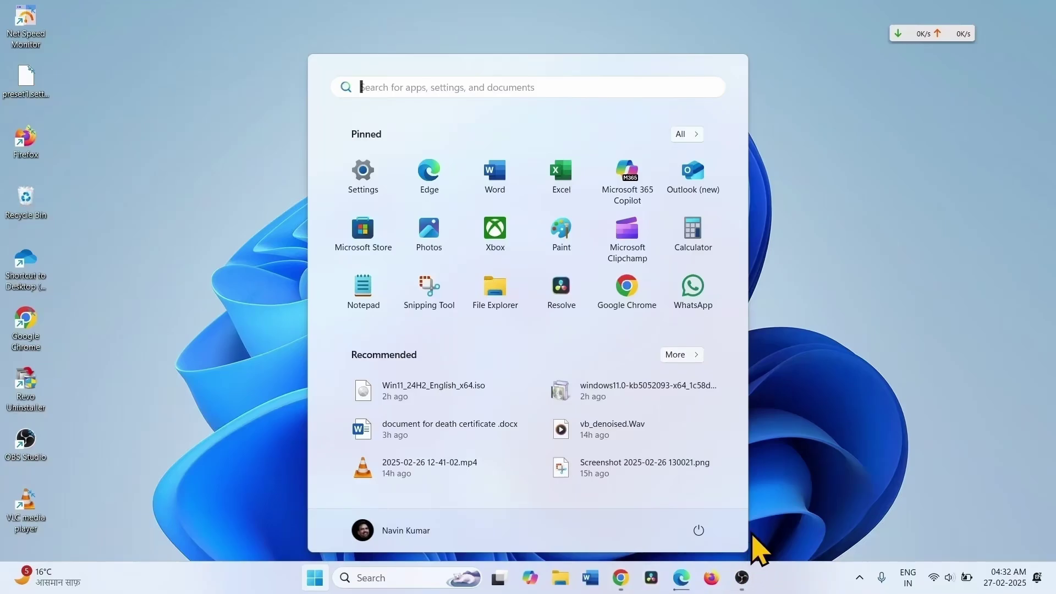
left_click(699, 530)
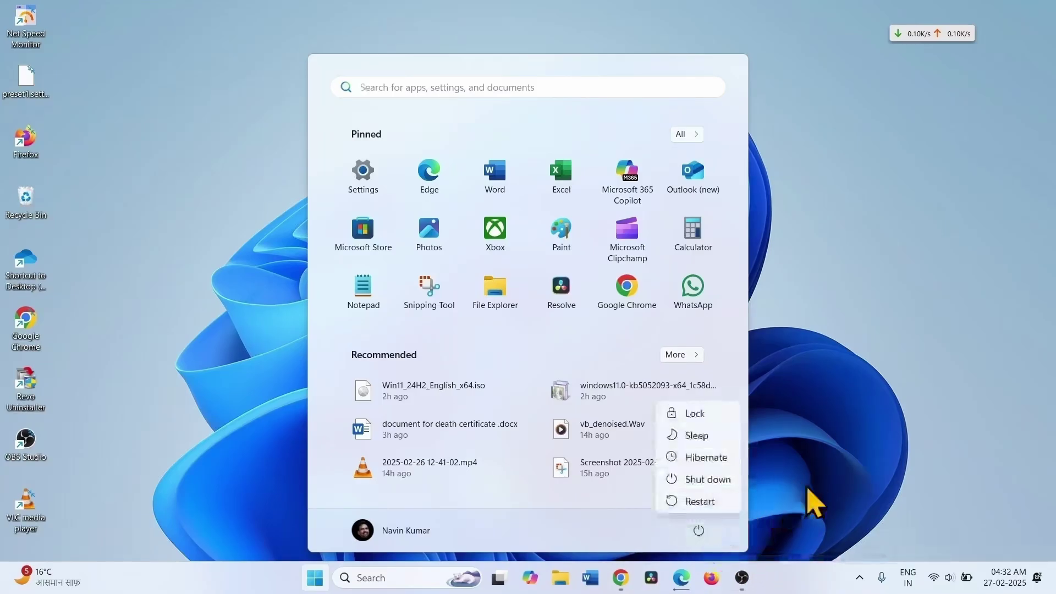
left_click(899, 379)
left_click(888, 327)
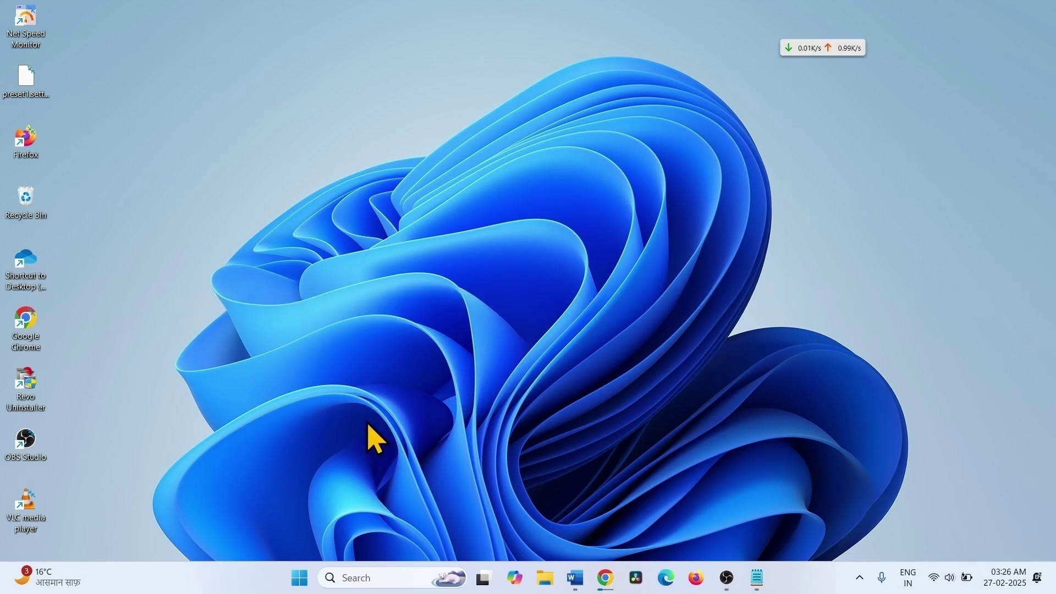
- Search 'cmd' and launch an elevated Command Prompt, moved up-left beside the Notepad command list
left_click(362, 575)
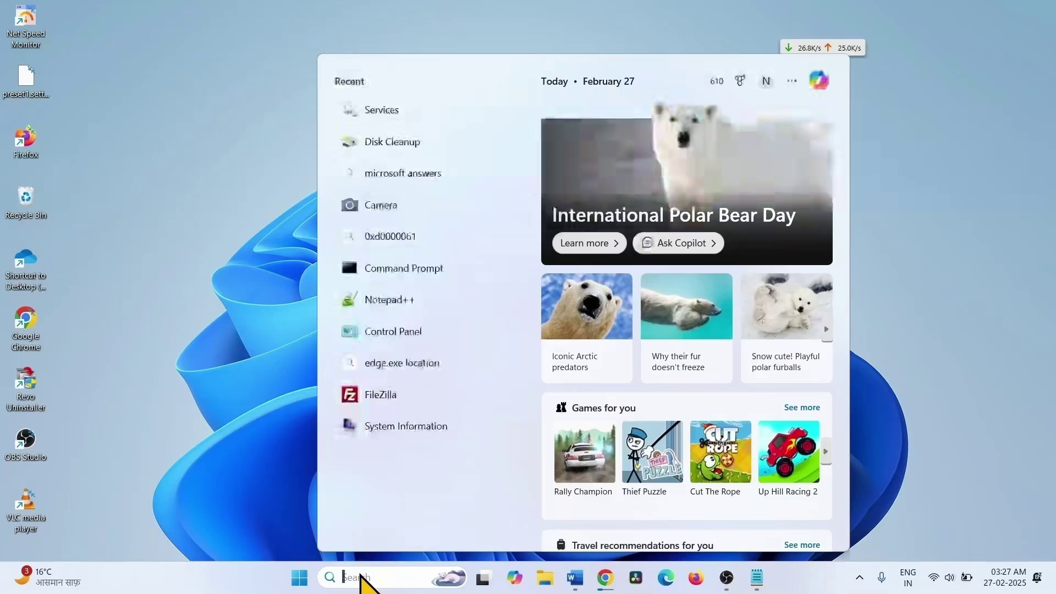
type("c")
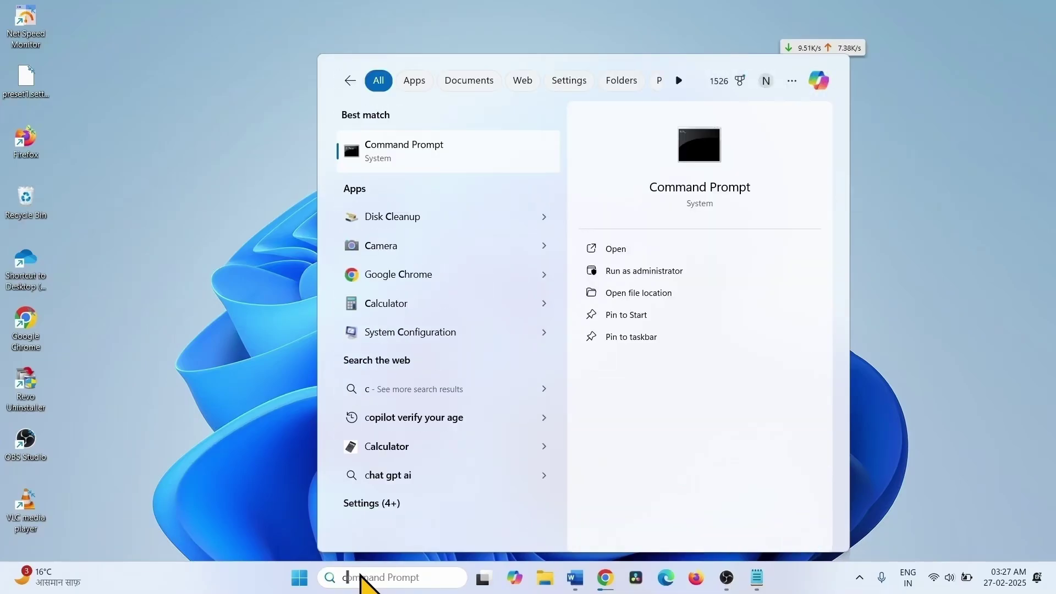
type("md")
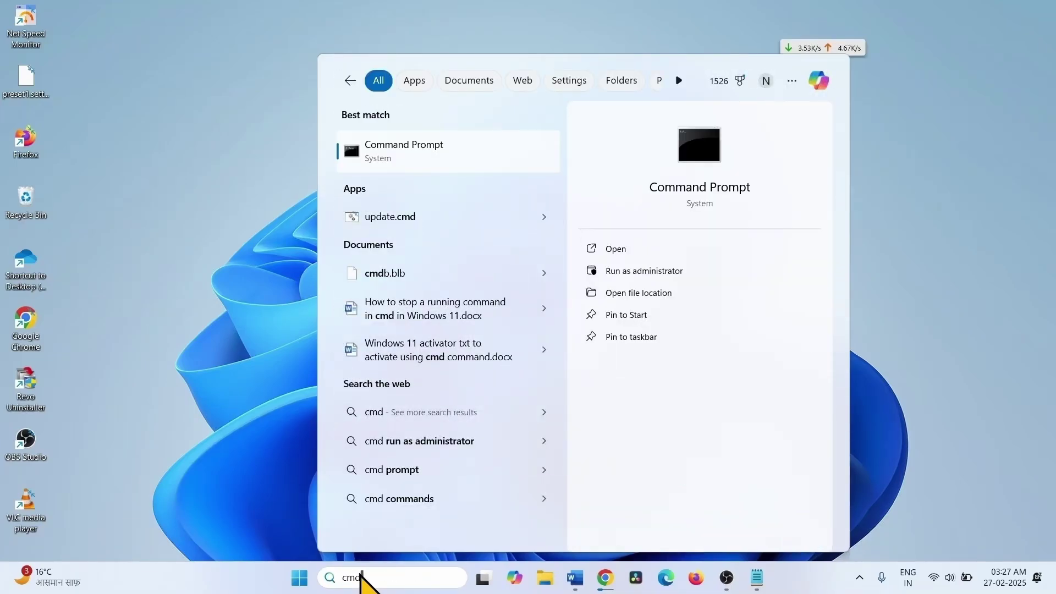
left_click(636, 269)
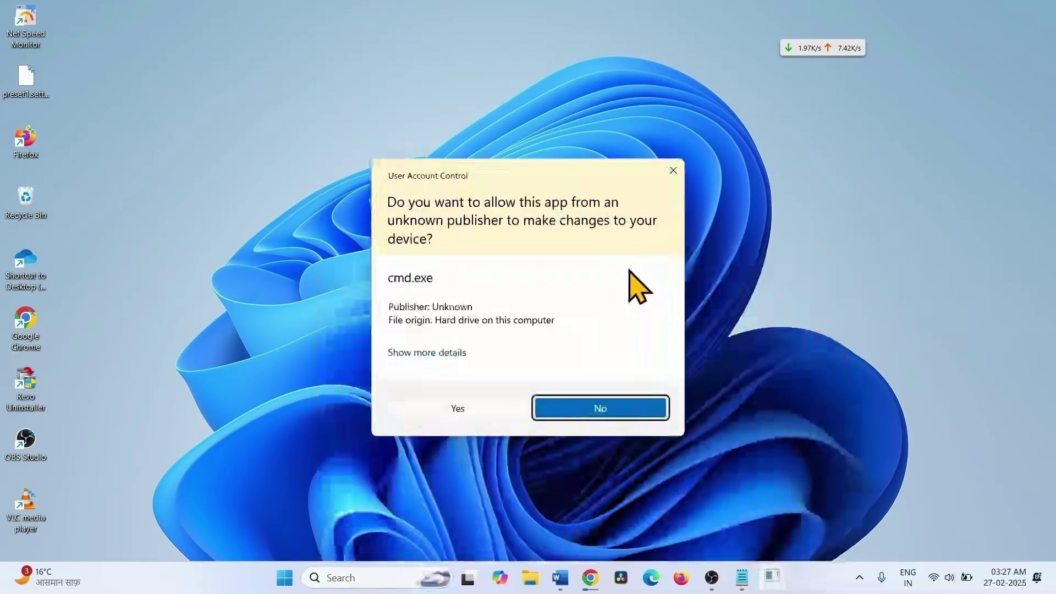
left_click(432, 413)
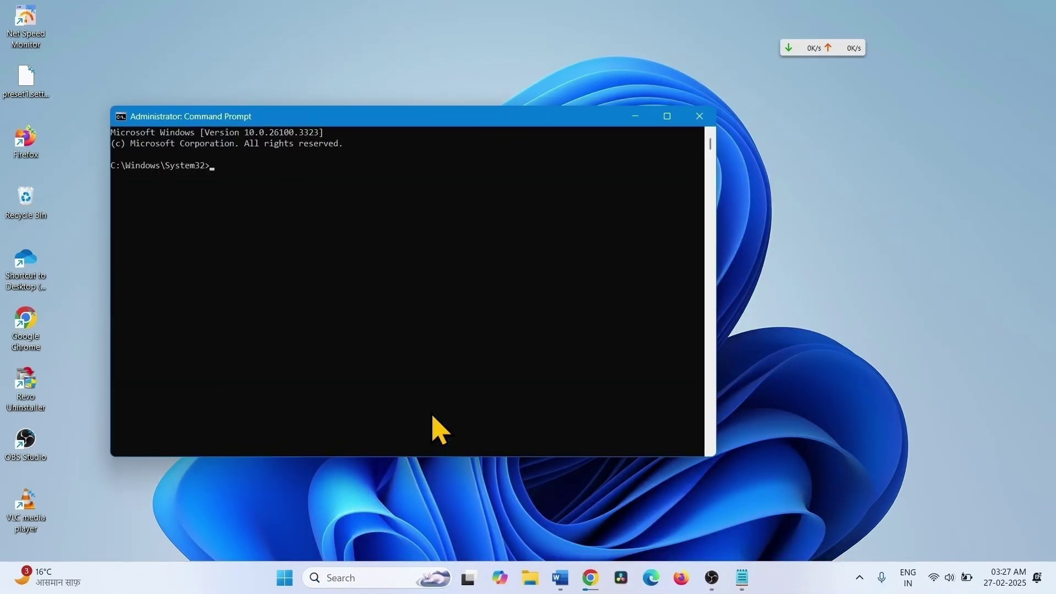
left_click_drag(450, 122, 355, 91)
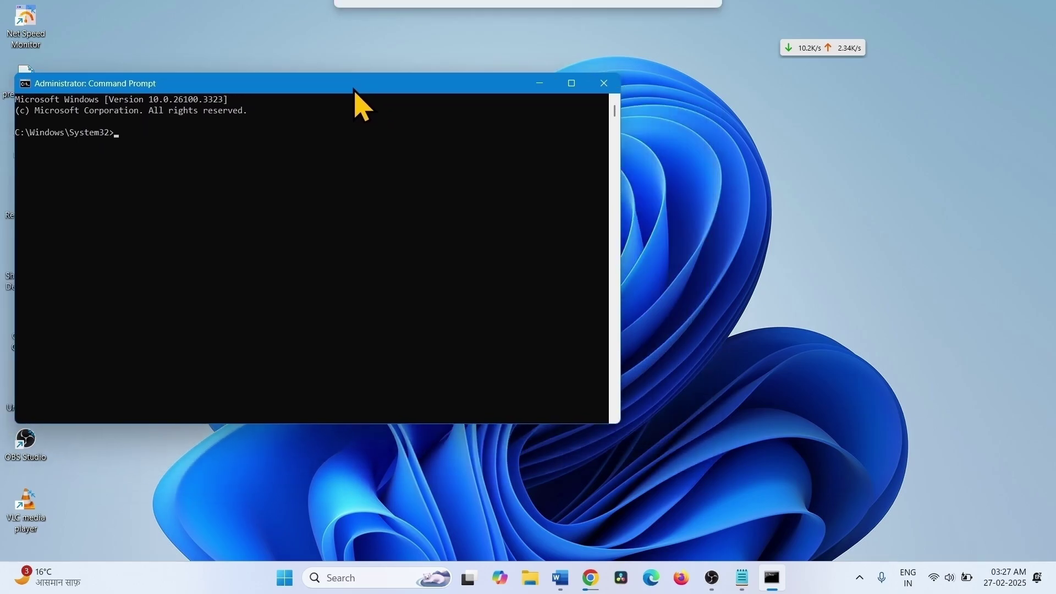
left_click(743, 578)
- Copy SFC /SCANNOW from Notepad into Command Prompt to run the scan, then select the Dism line
left_click_drag(737, 308, 970, 359)
left_click(976, 355)
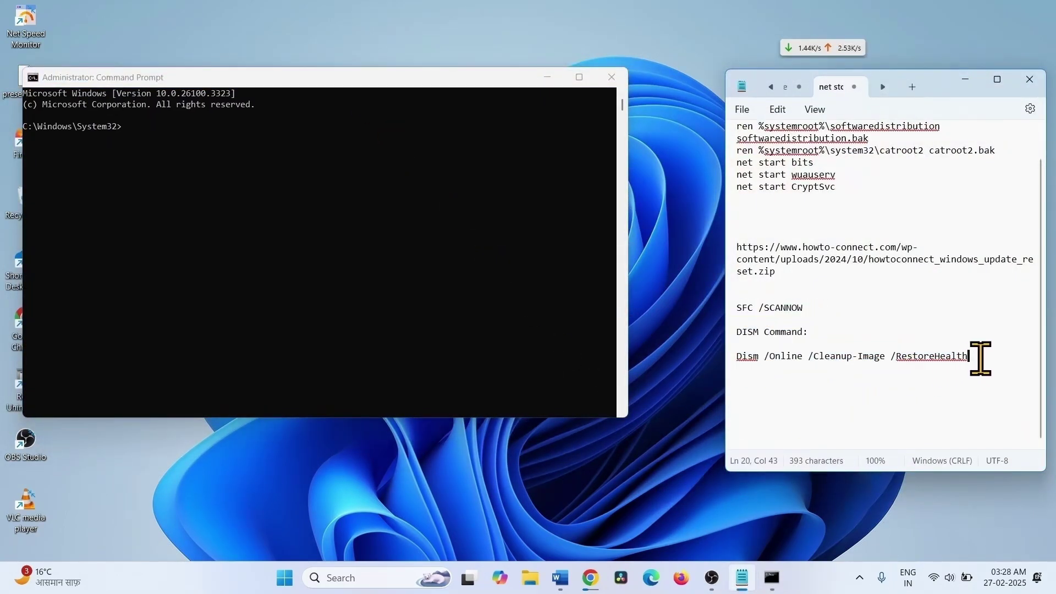
double_click(768, 308)
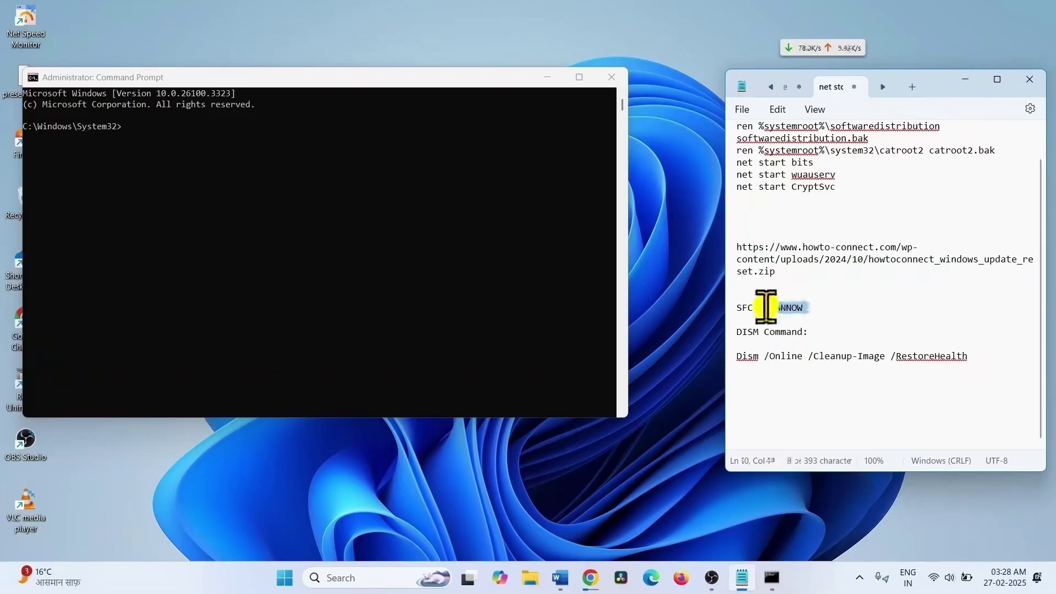
left_click_drag(814, 308, 734, 308)
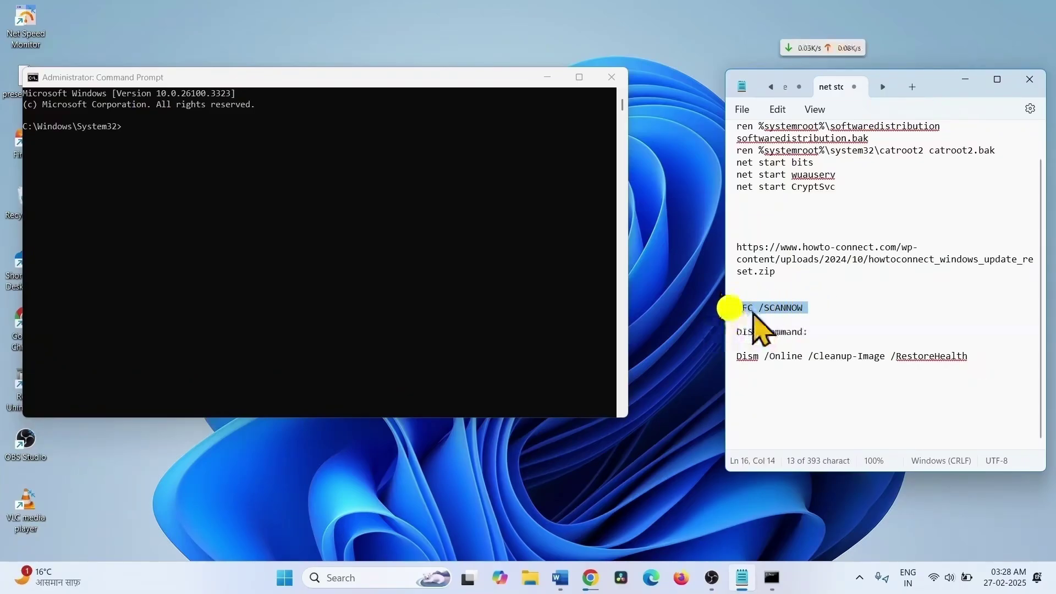
right_click(744, 308)
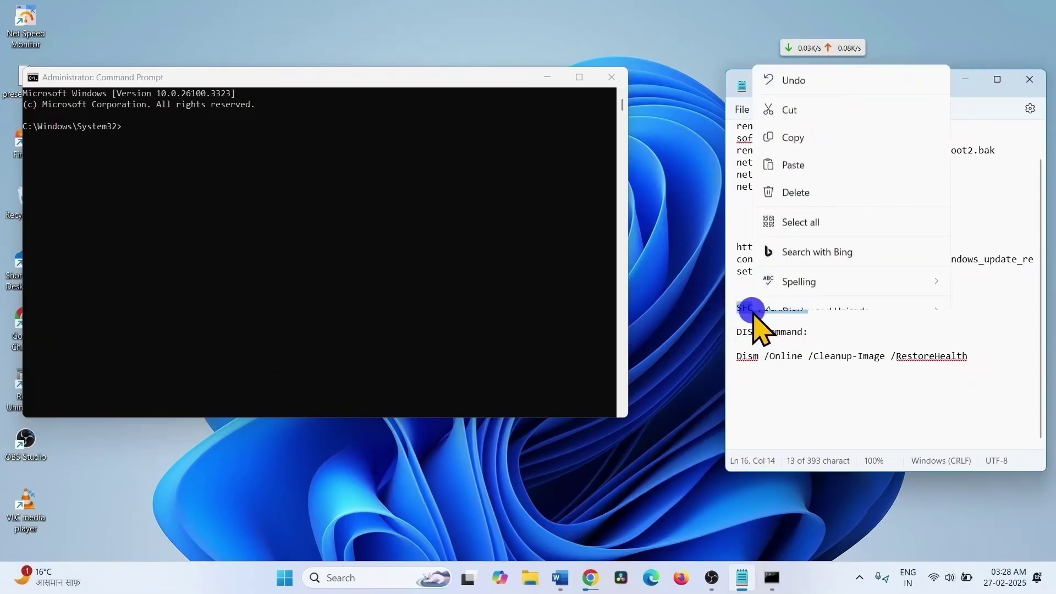
left_click(803, 120)
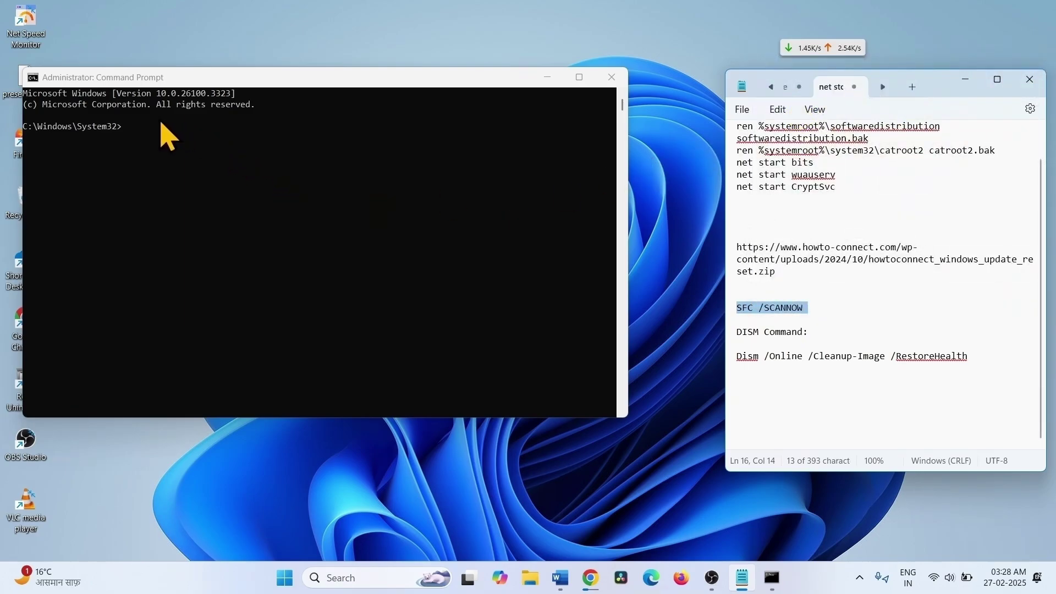
left_click(165, 138)
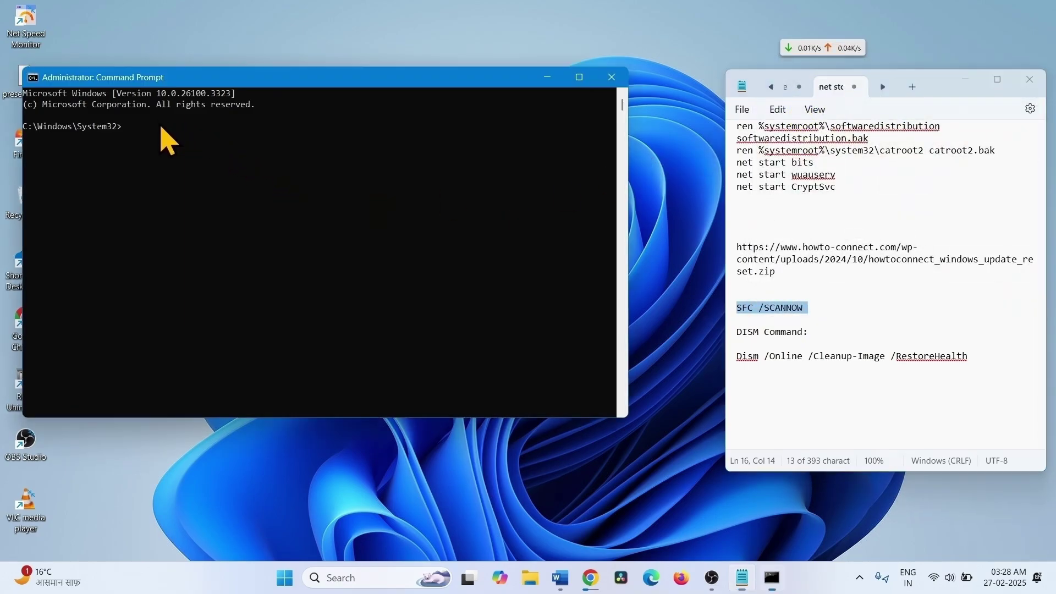
right_click(161, 136)
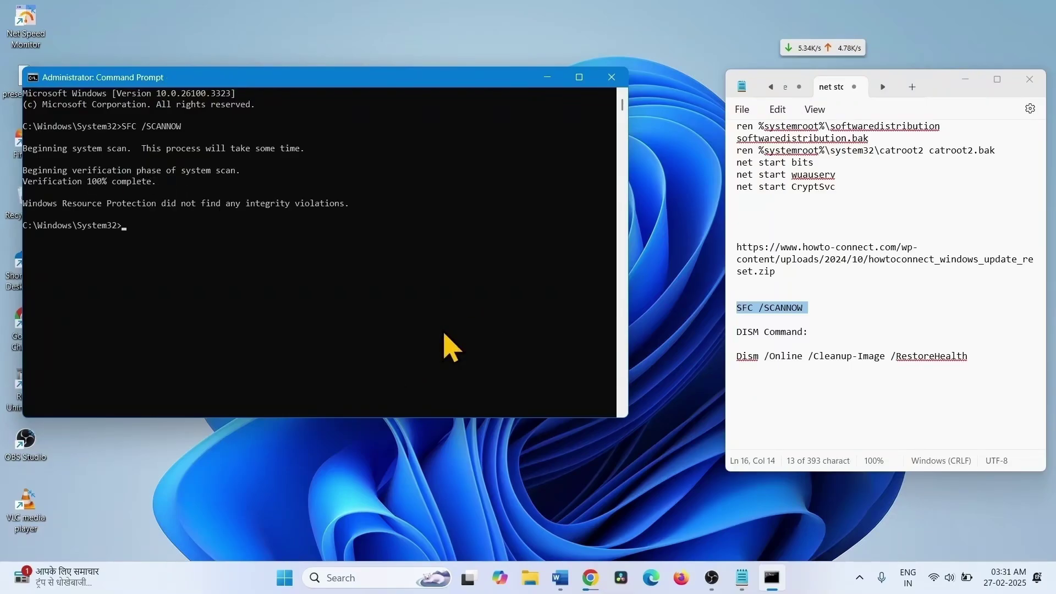
left_click(990, 358)
left_click_drag(989, 359, 700, 358)
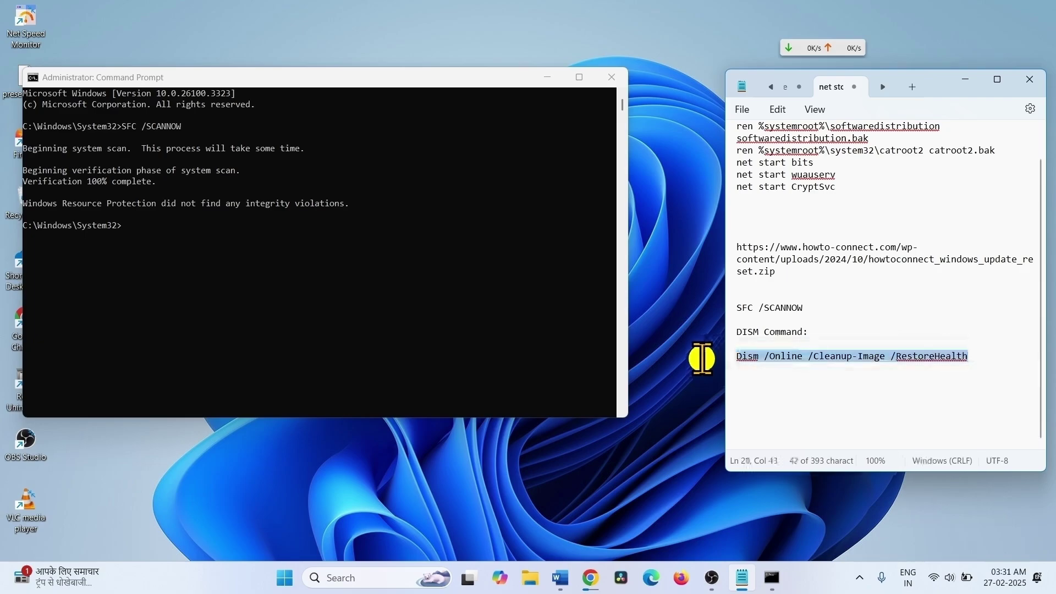
- Paste and run Dism /Online /Cleanup-Image /RestoreHealth in the elevated Command Prompt
right_click(740, 357)
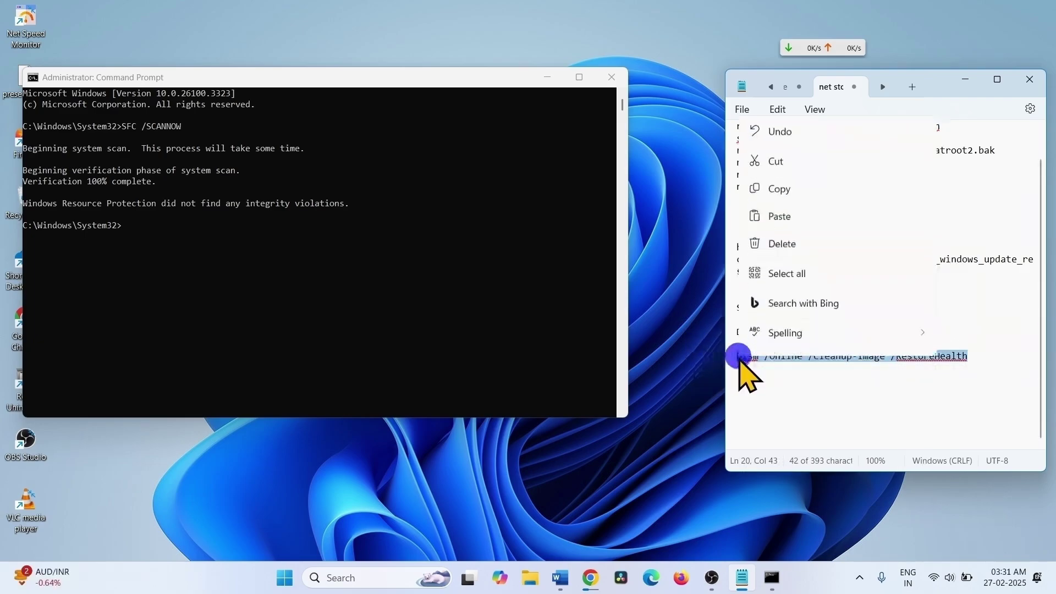
left_click(775, 171)
left_click(126, 227)
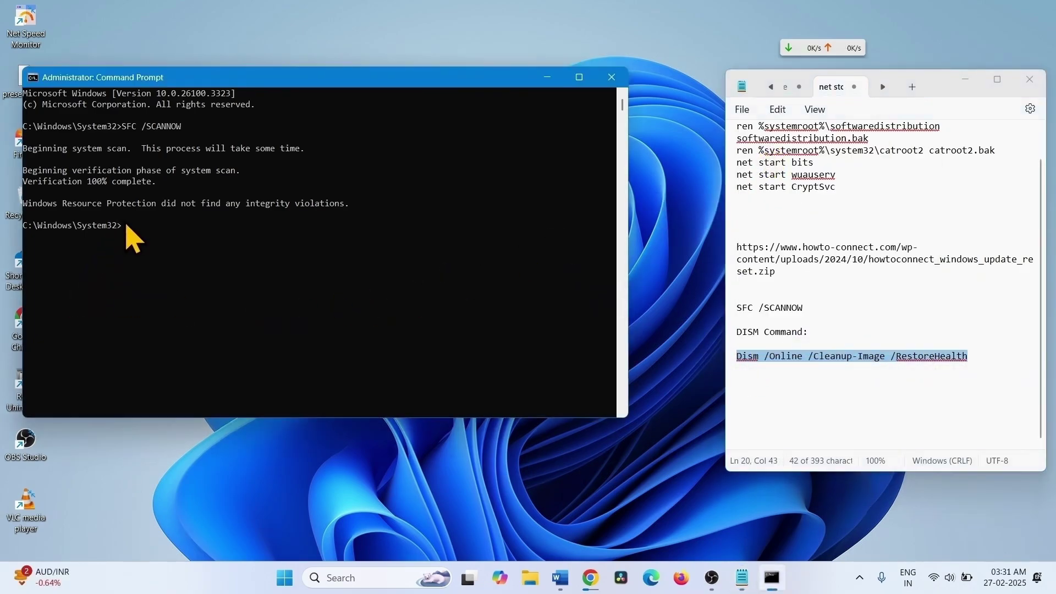
right_click(126, 226)
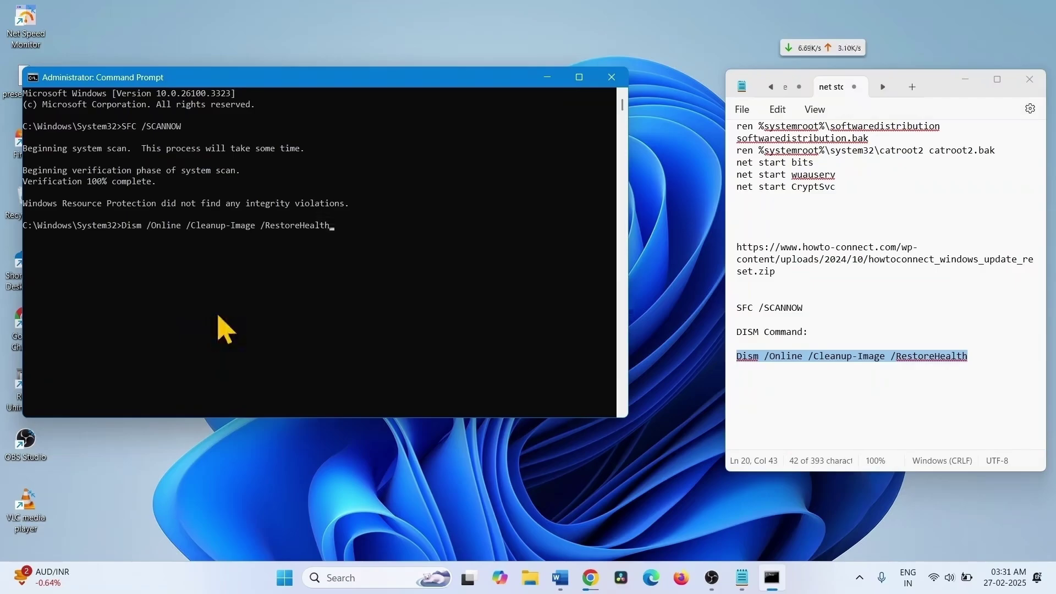
key("Return")
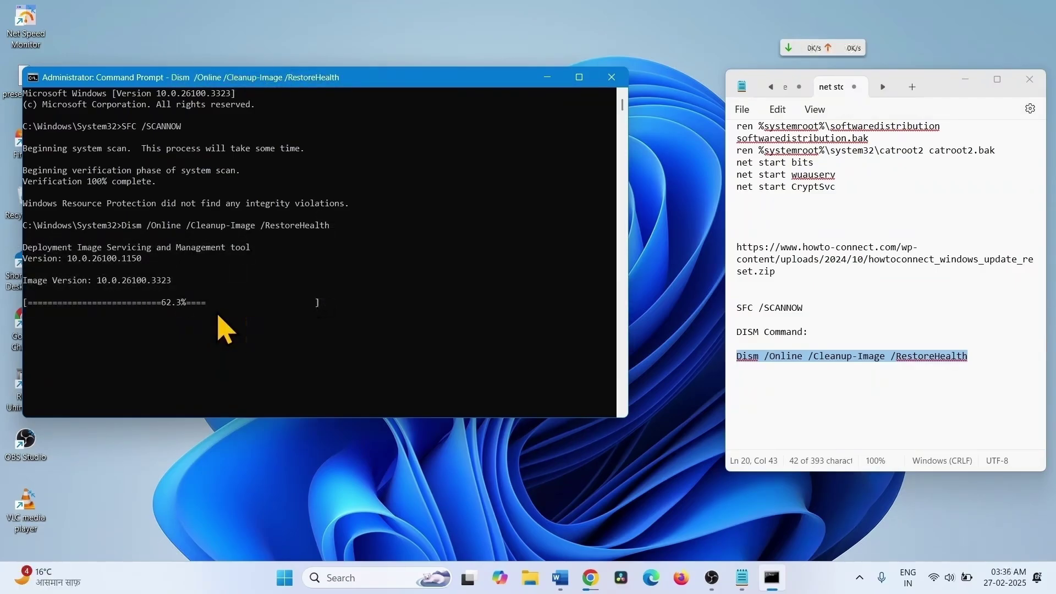
left_click(466, 151)
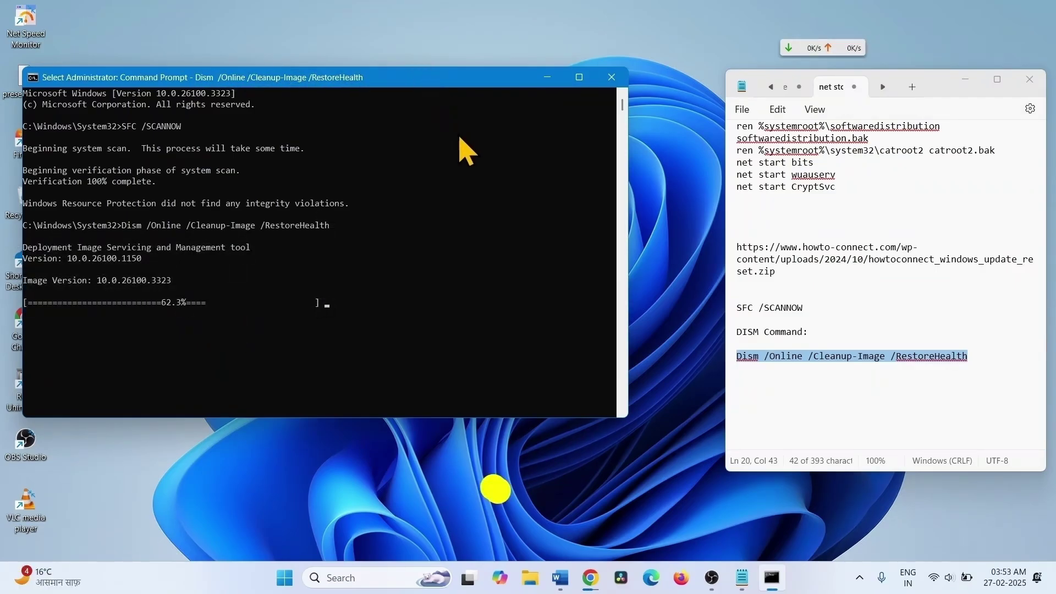
- Close the Command Prompt window and then the Notepad window
left_click(612, 78)
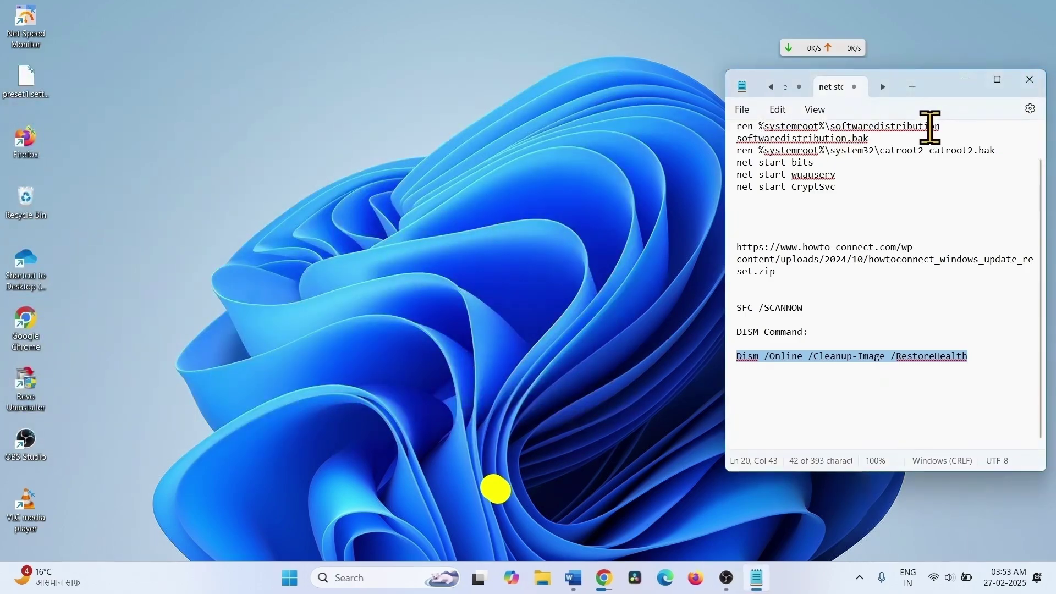
left_click(1030, 79)
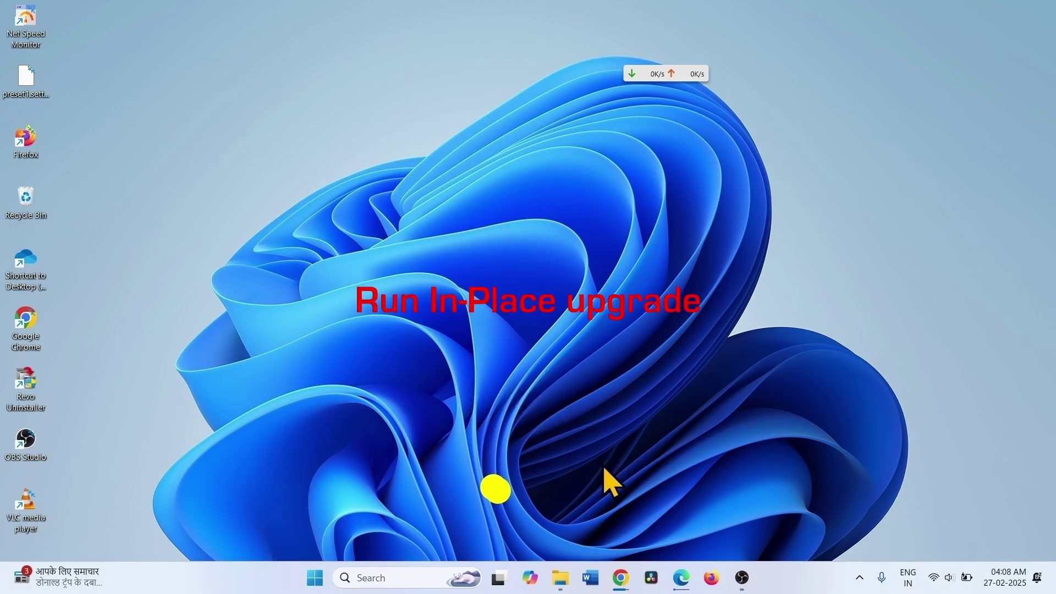
- Open a new maximised Chrome window from the taskbar
right_click(623, 578)
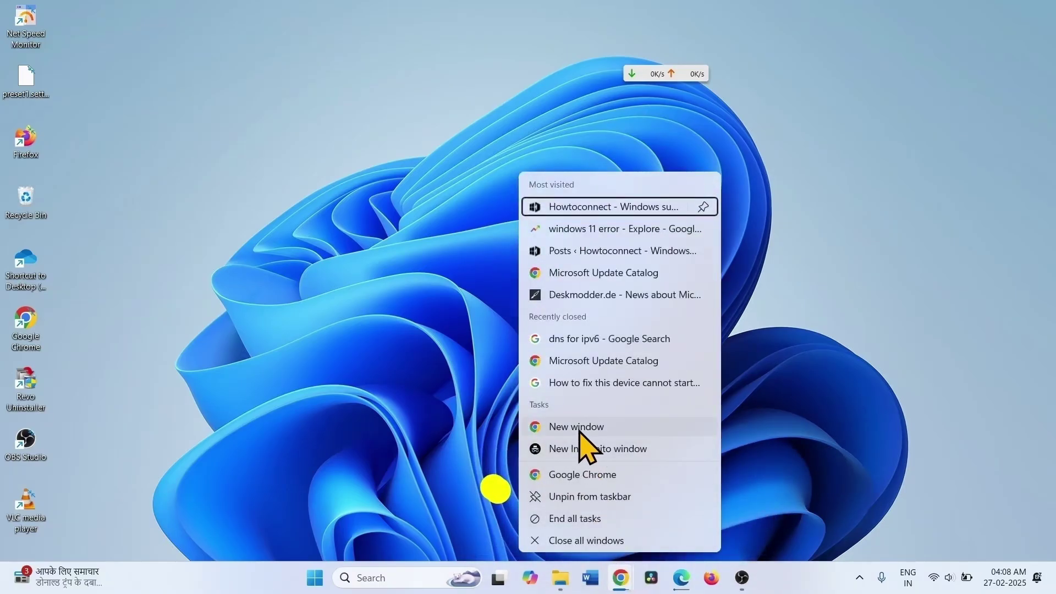
left_click(576, 476)
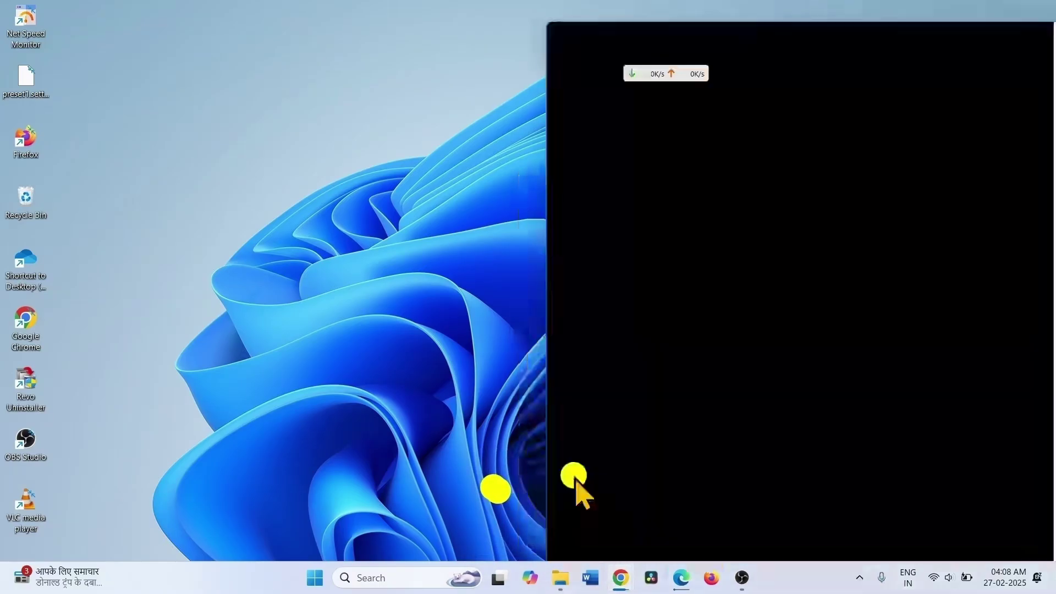
left_click(1032, 33)
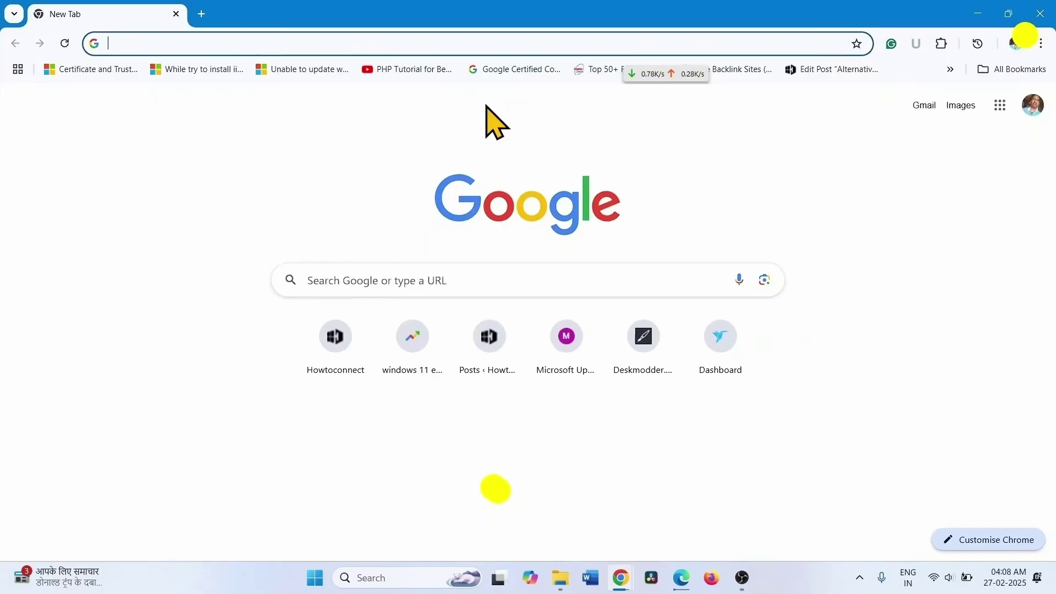
- Search Google for 'windows 11 download' and open Microsoft's Download Windows 11 page
left_click(304, 46)
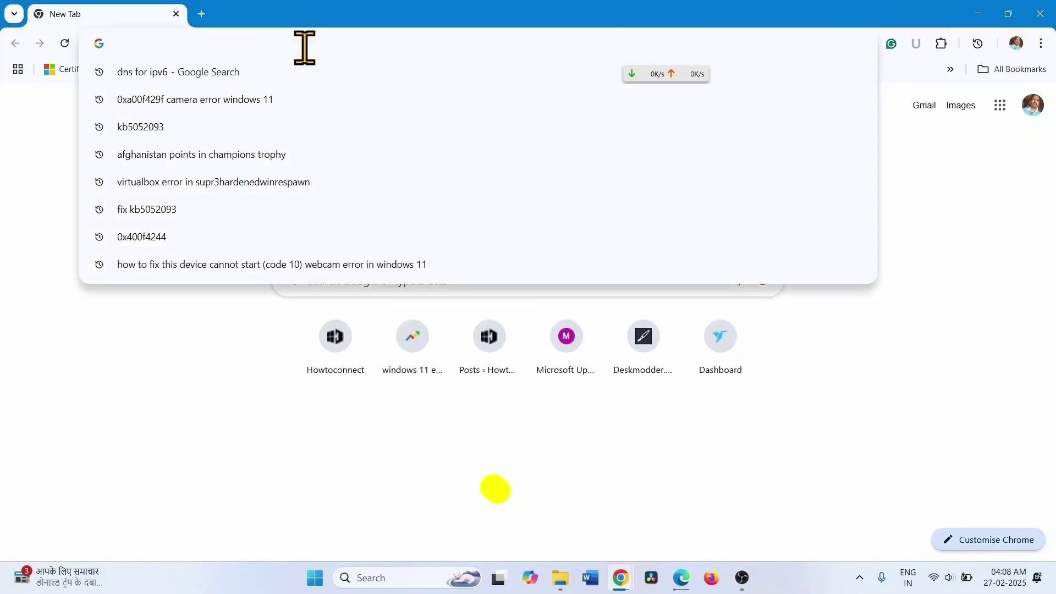
type("windows 11 d")
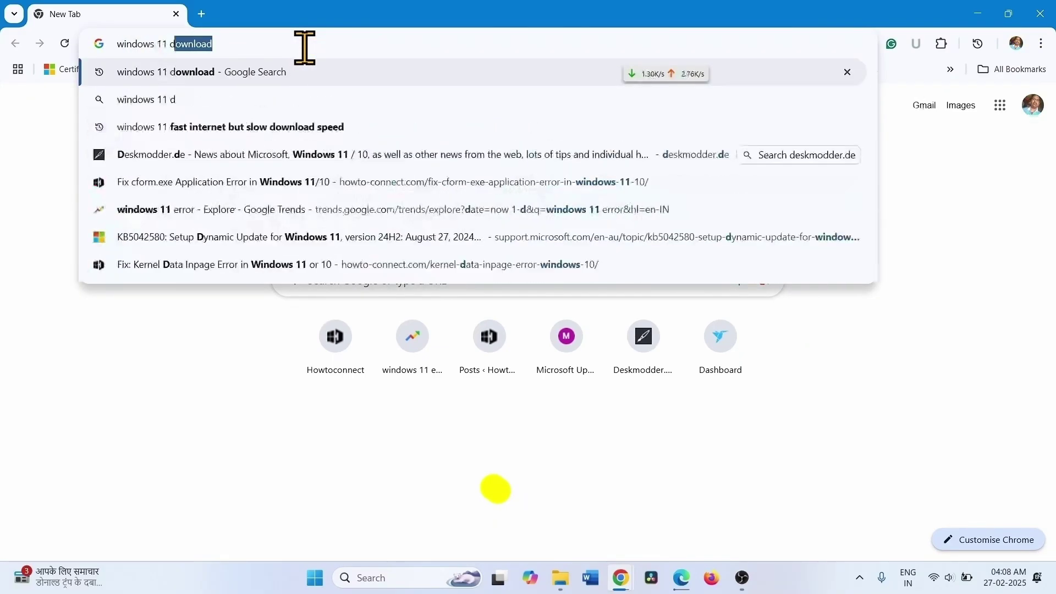
type("ownload")
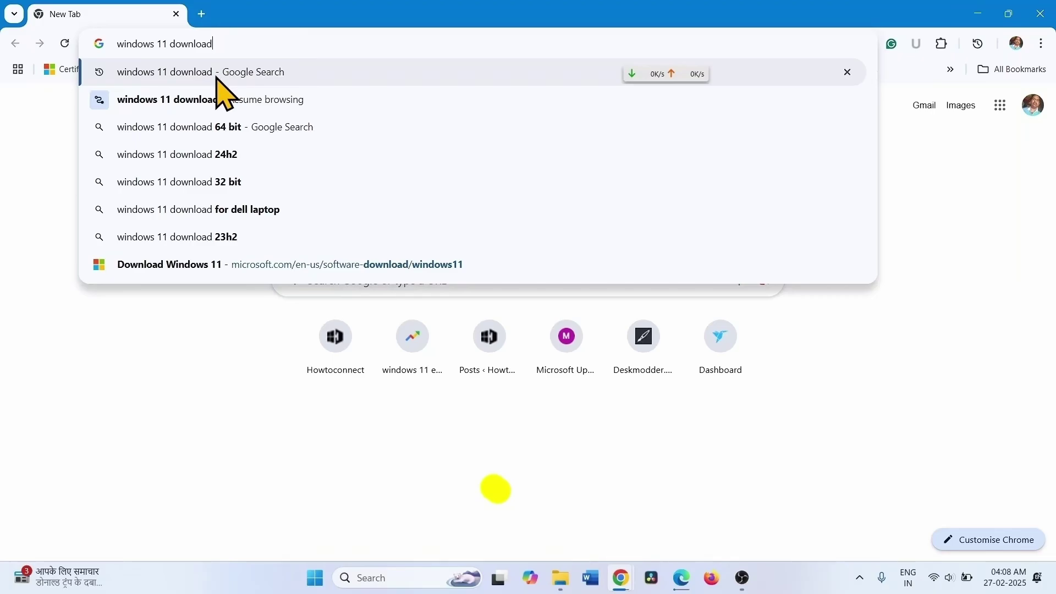
key("Return")
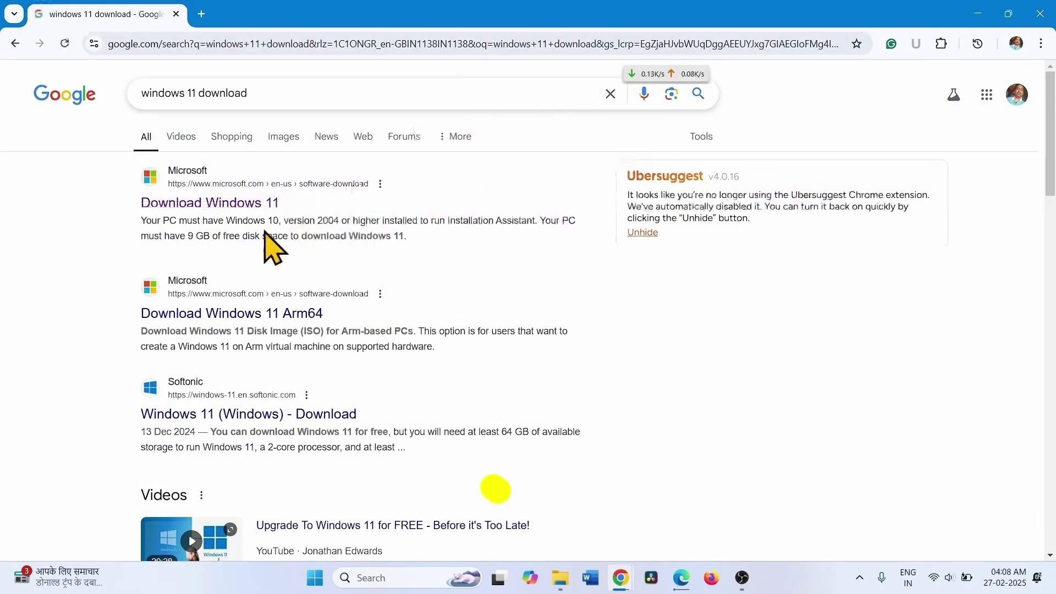
left_click(170, 203)
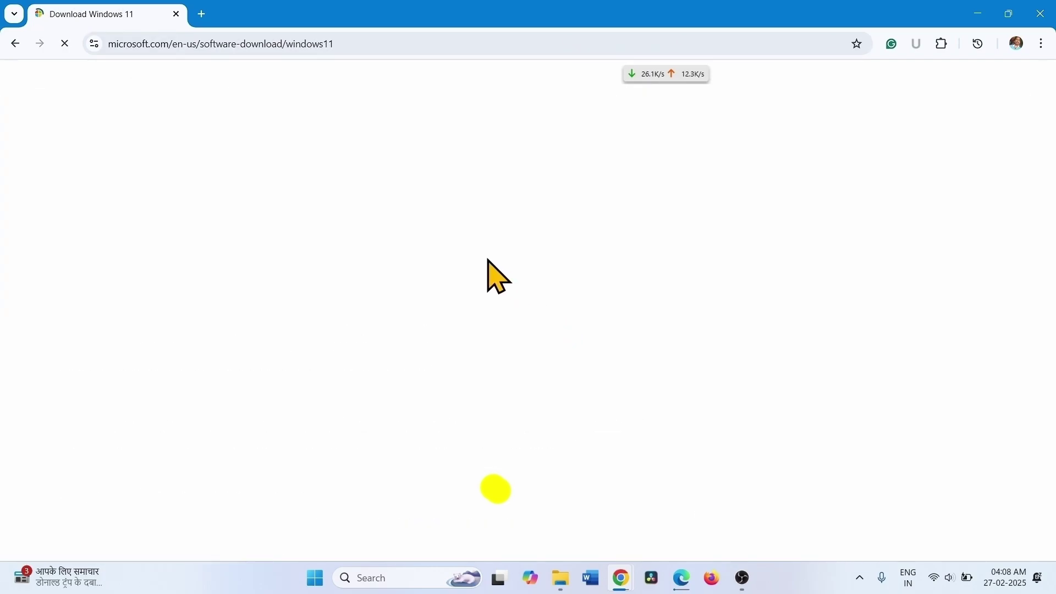
- Choose 'Windows 11 (multi-edition ISO for x64 devices)' under Disk Image (ISO) and request the download
scroll(427, 262, "down", 12)
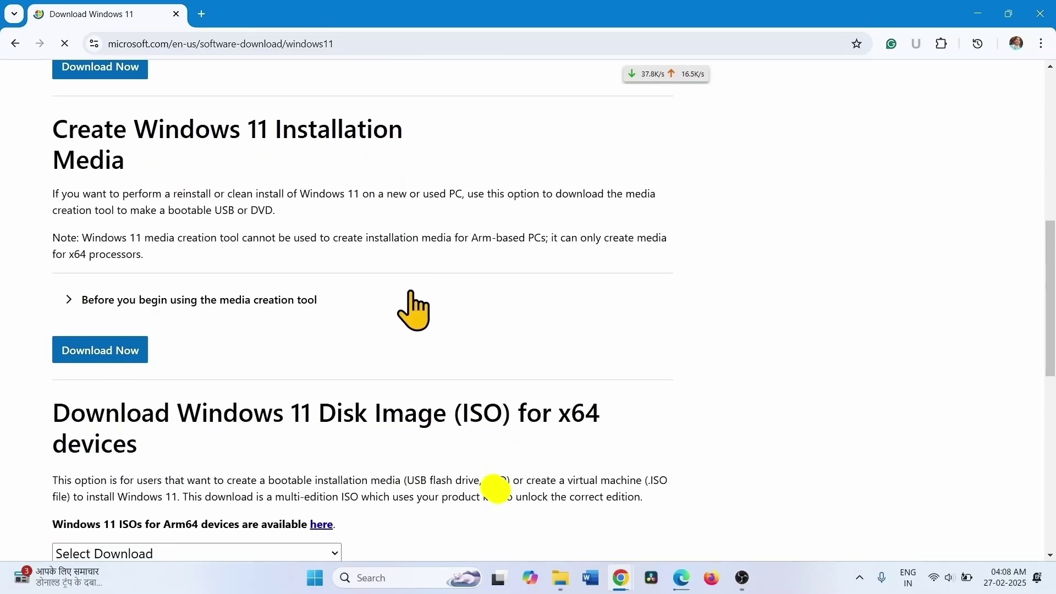
scroll(411, 290, "down", 1)
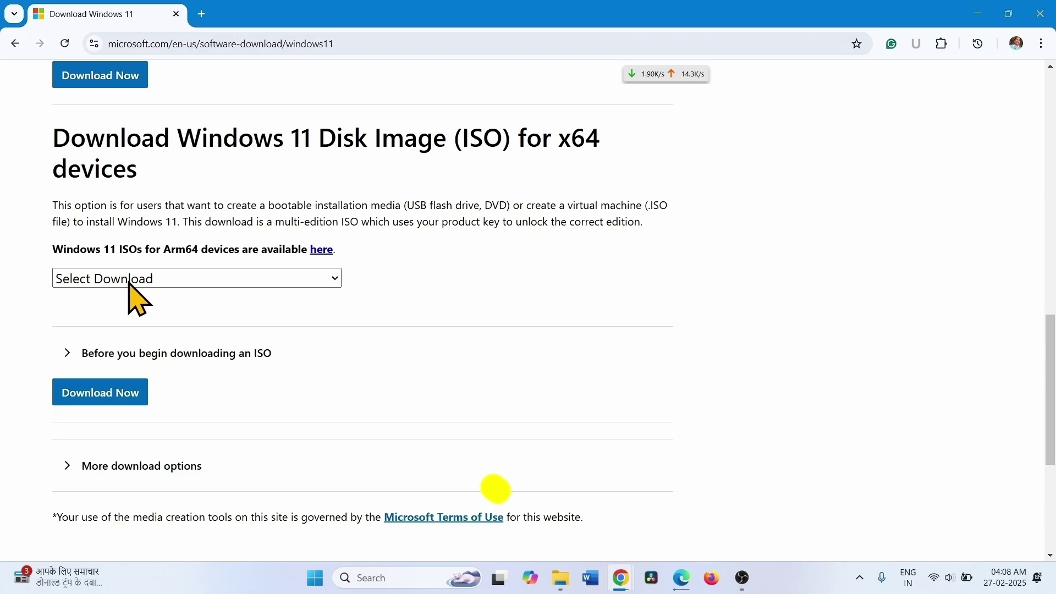
left_click(256, 281)
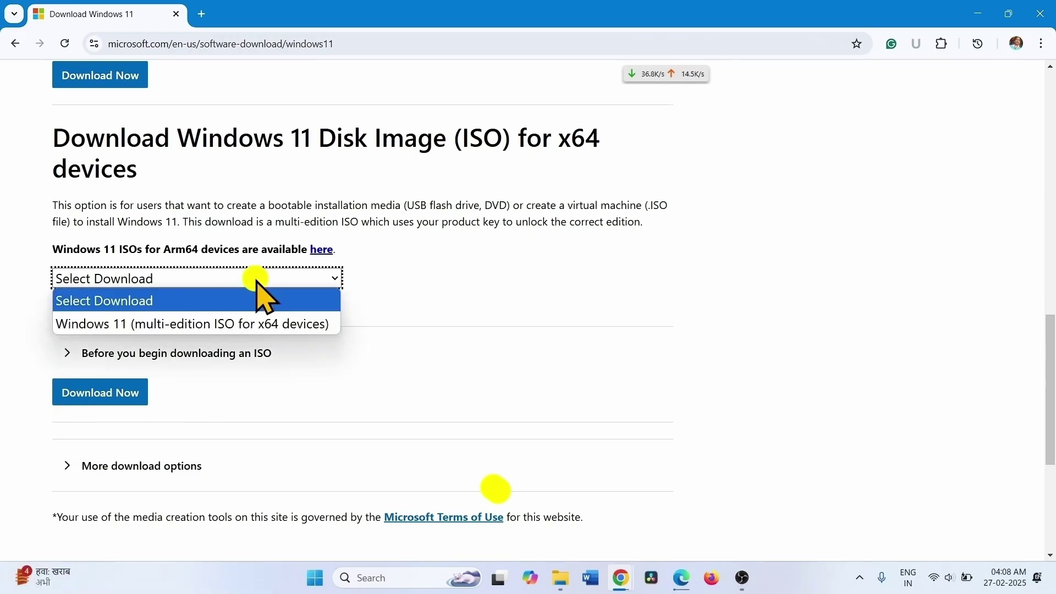
left_click(203, 325)
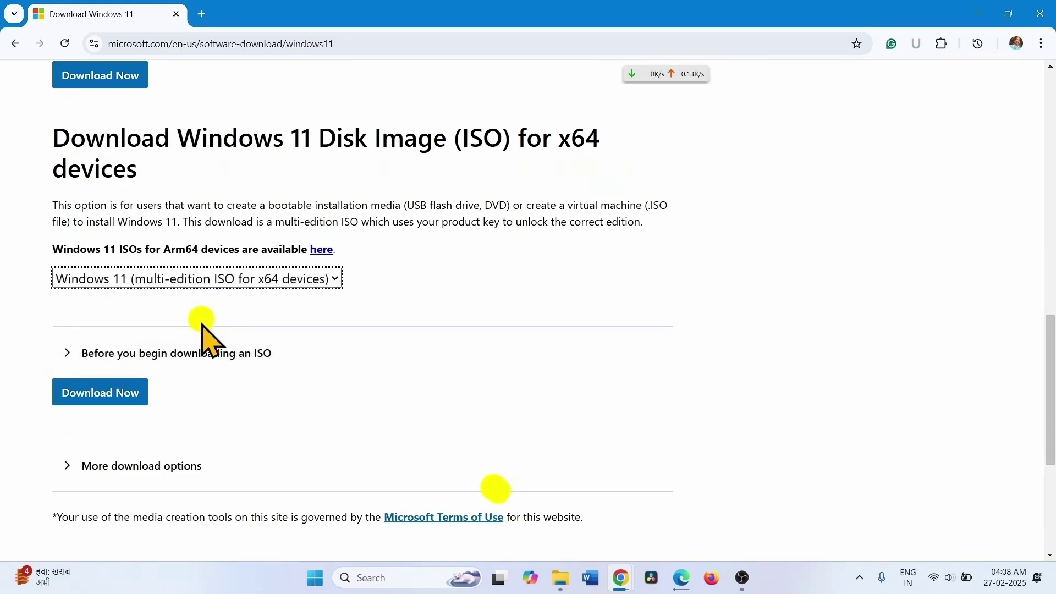
left_click(77, 401)
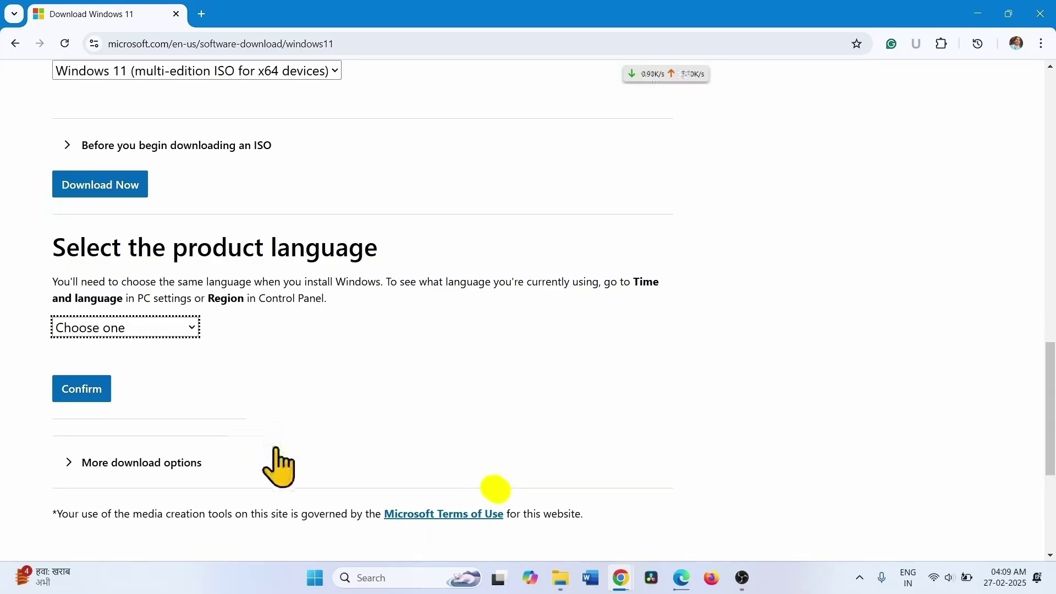
left_click(315, 579)
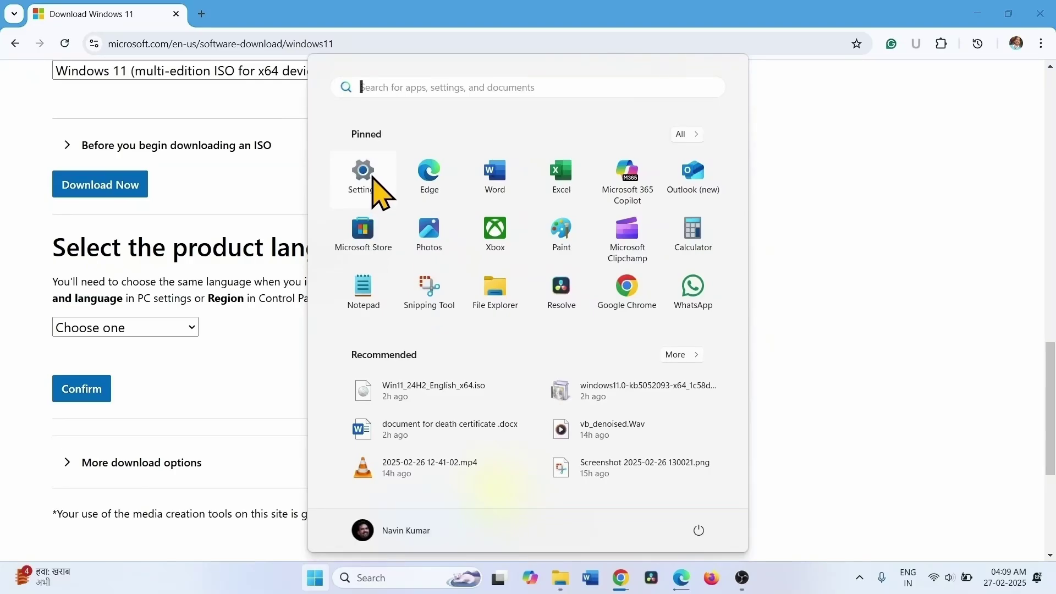
- Verify under Time & language that the display language is English (United States), then close Settings
left_click(374, 182)
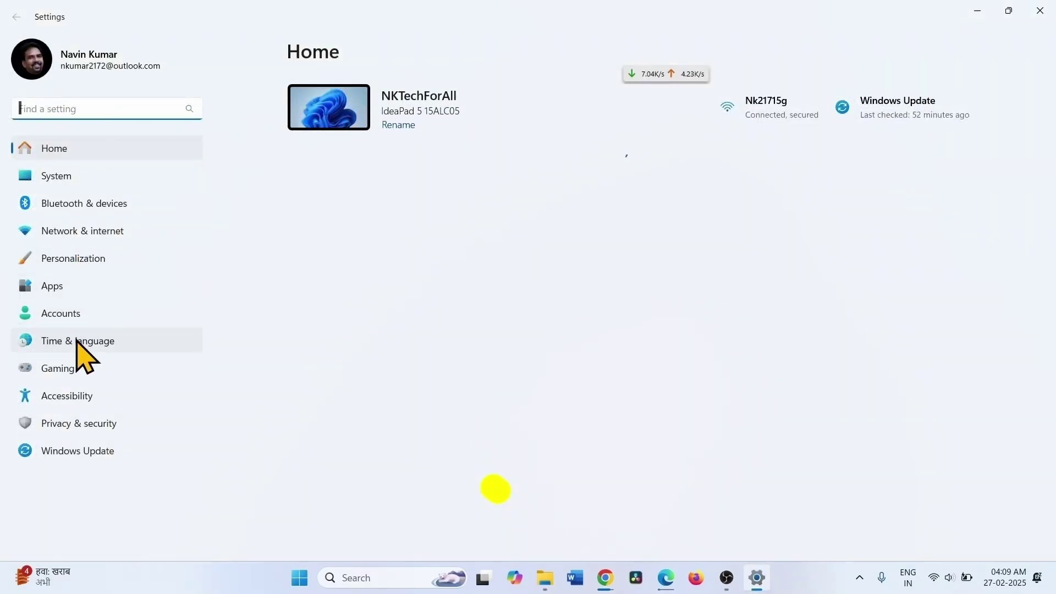
left_click(77, 342)
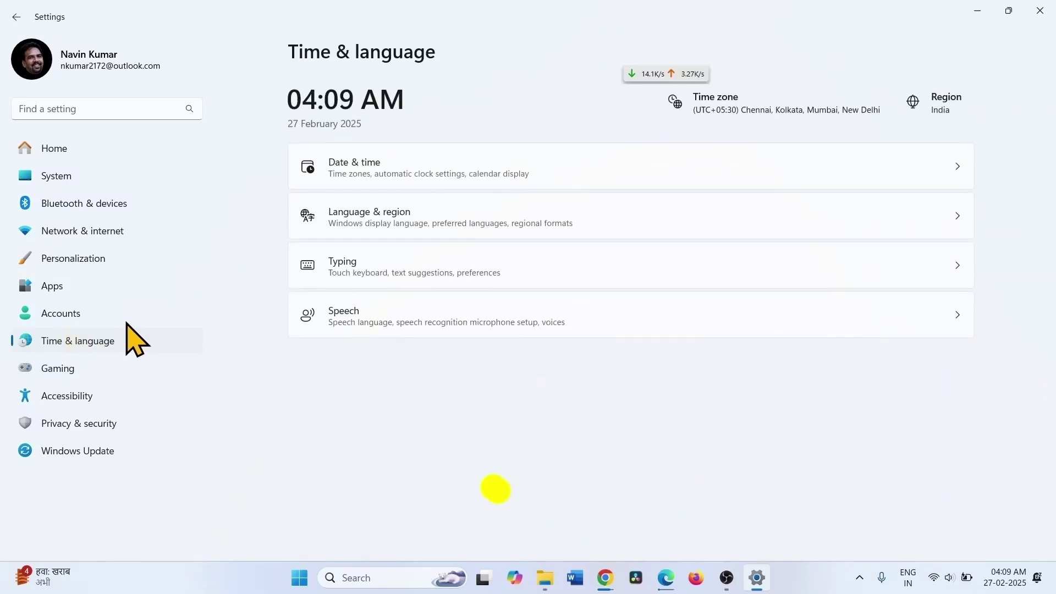
left_click(378, 222)
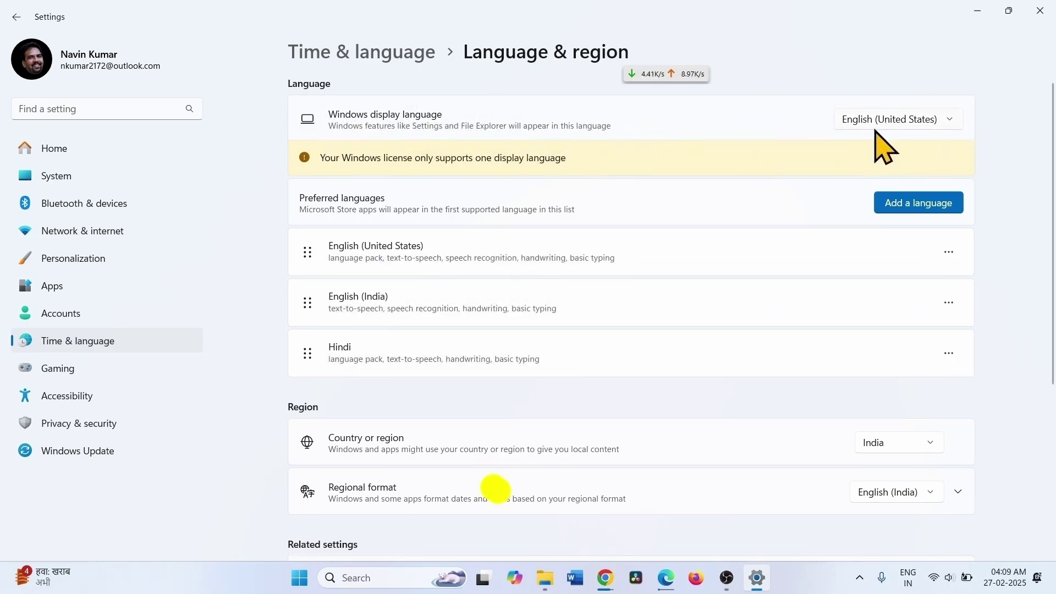
left_click(1040, 9)
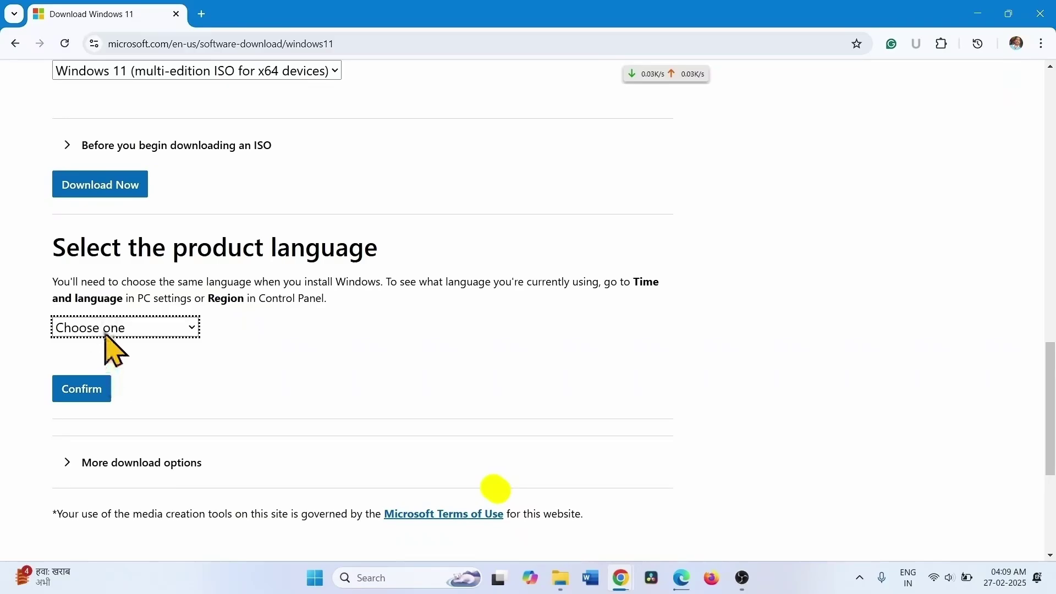
- Confirm English (United States) as the product language and start the 64-bit Windows 11 ISO download
key("e")
left_click(133, 329)
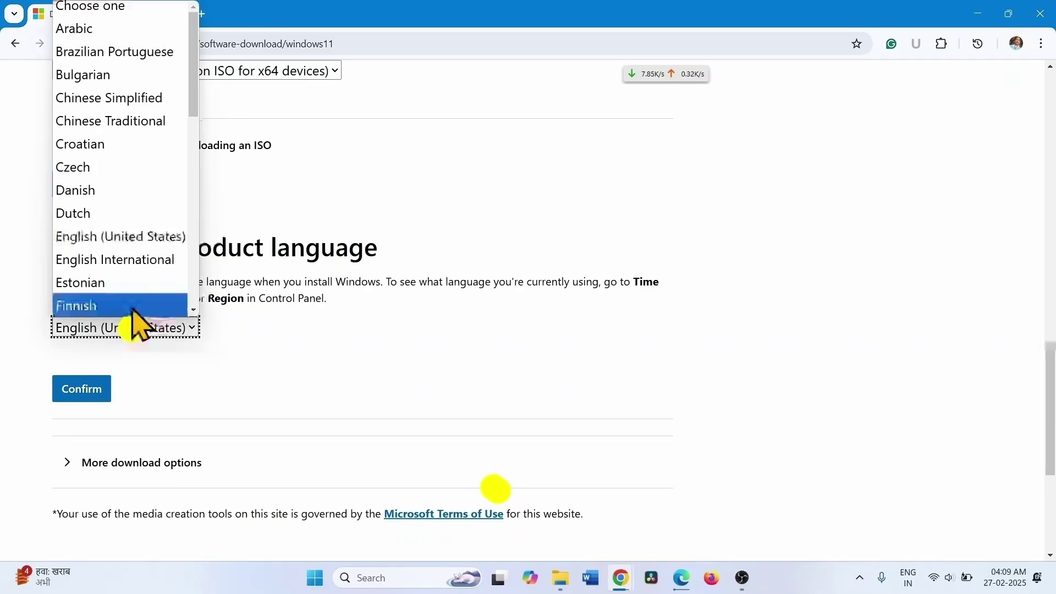
left_click(123, 237)
left_click(67, 388)
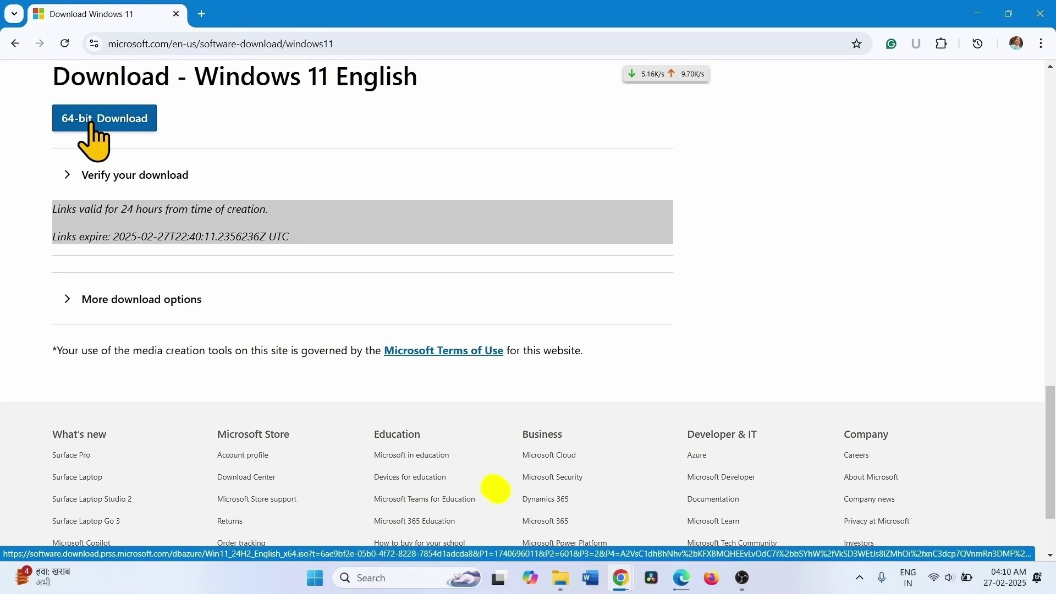
left_click(90, 122)
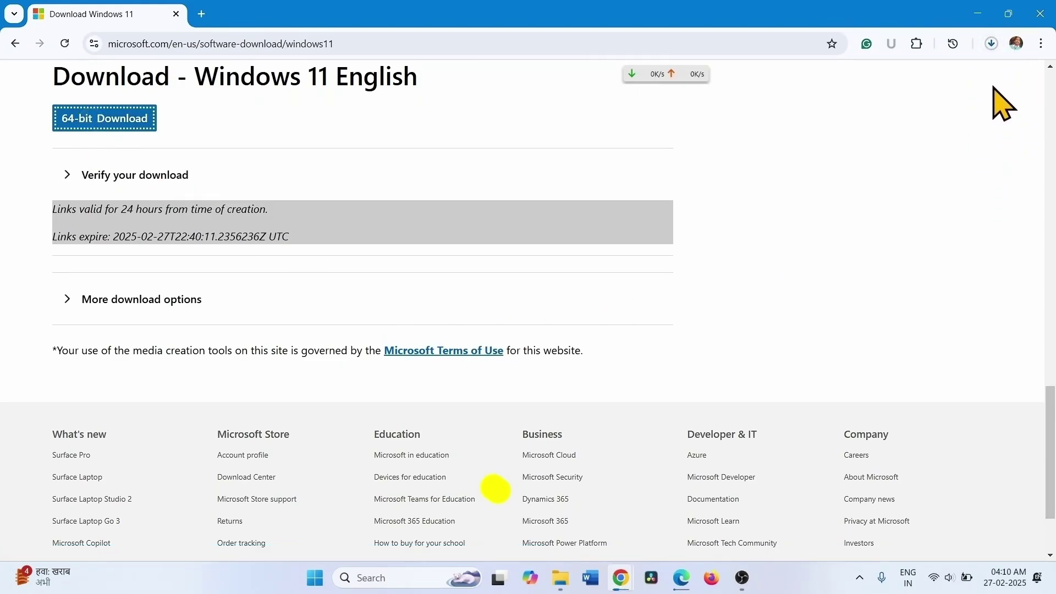
left_click(991, 48)
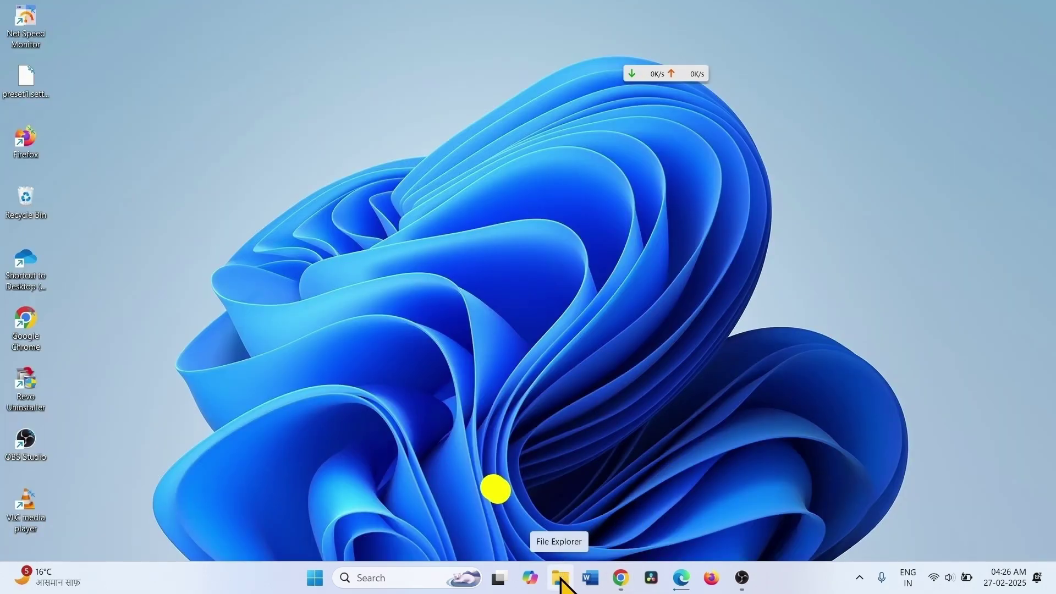
- Mount Win11_24H2_English_x64.iso from the Downloads folder as a DVD drive
left_click(560, 578)
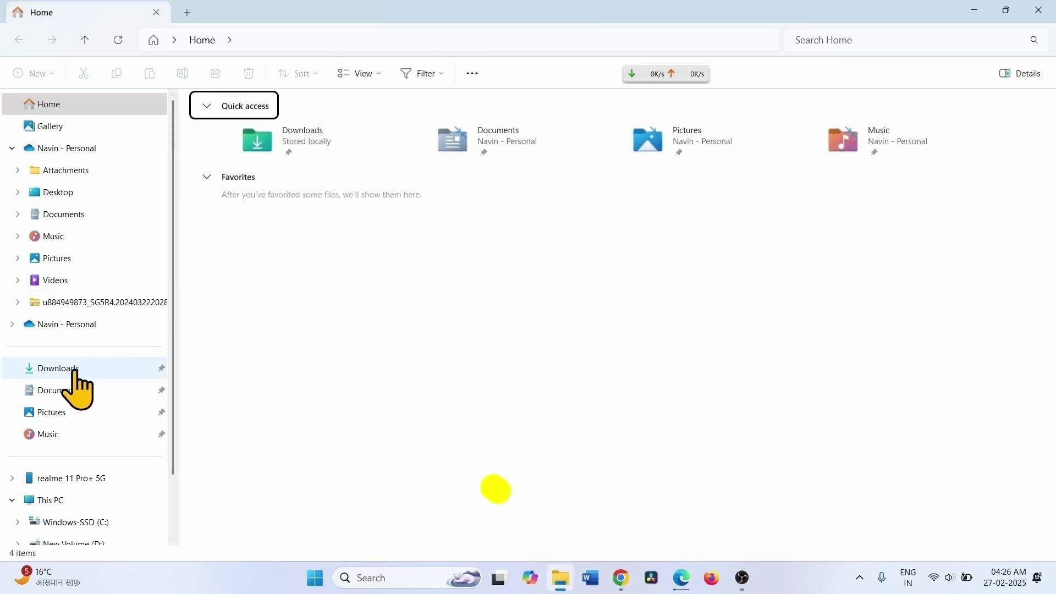
left_click(73, 368)
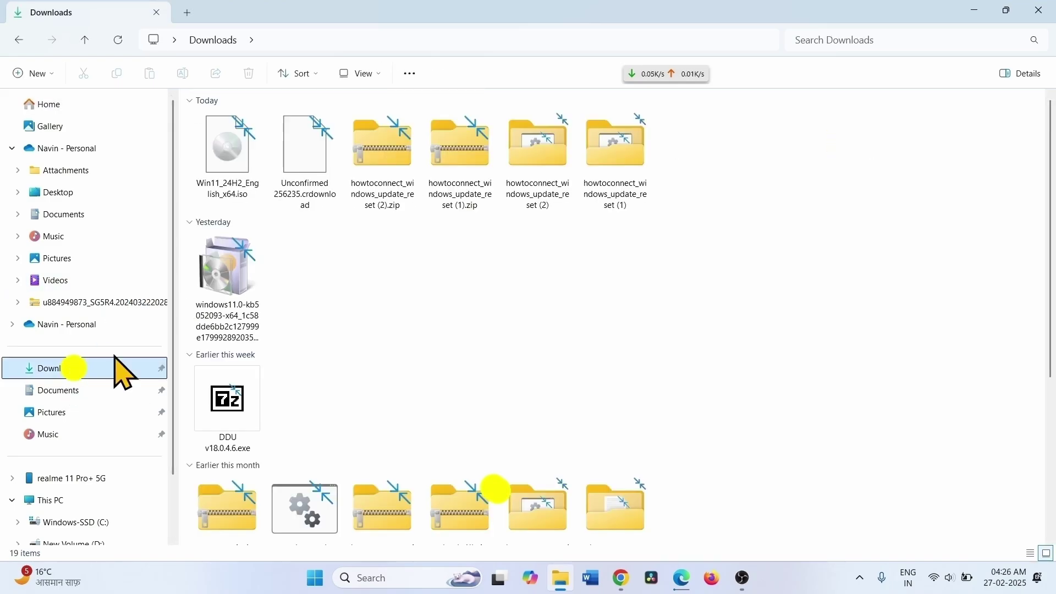
right_click(227, 171)
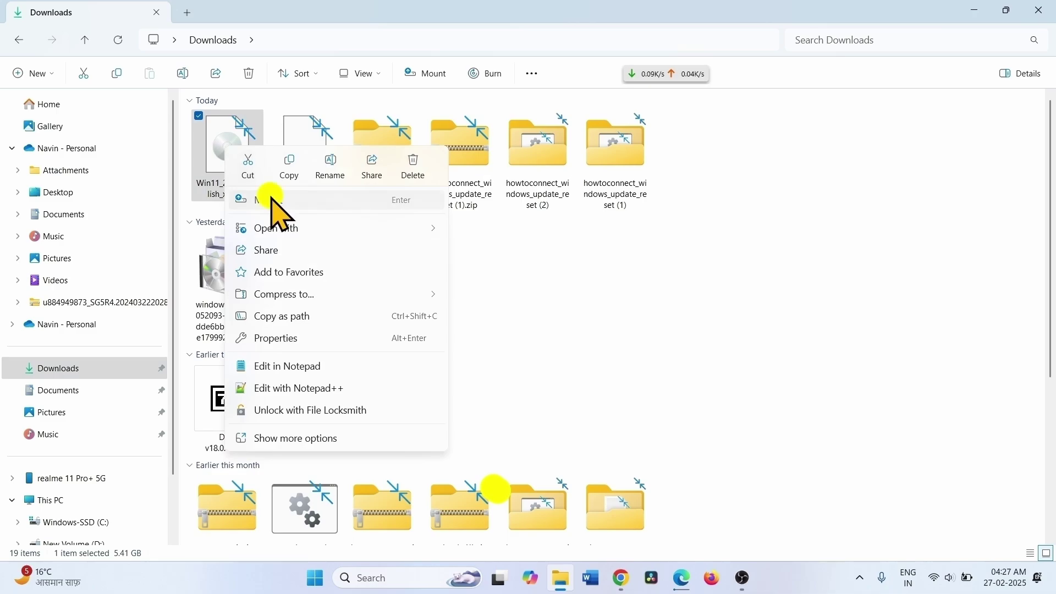
left_click(274, 201)
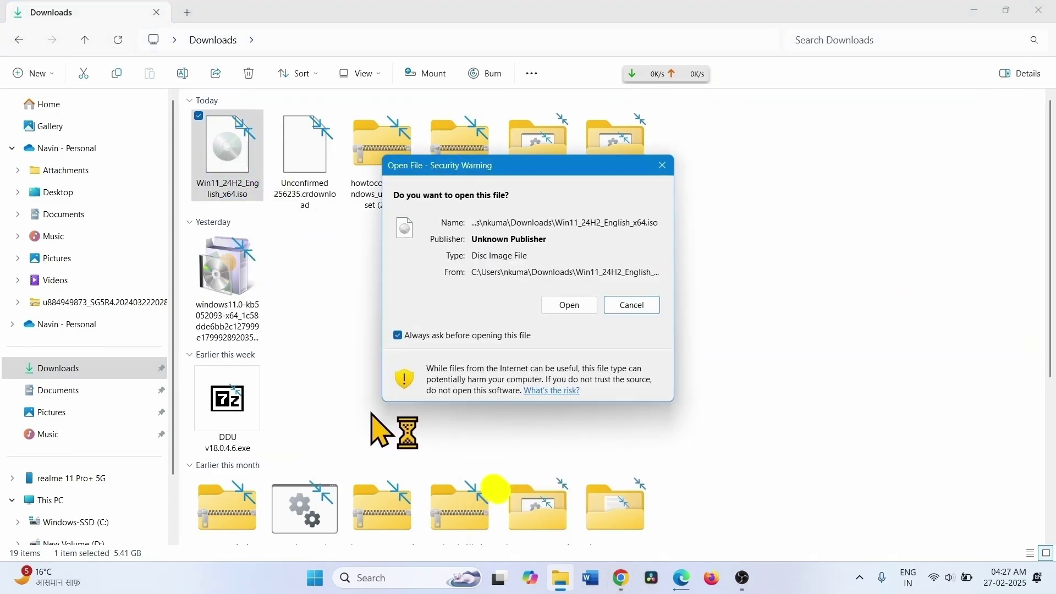
left_click(567, 304)
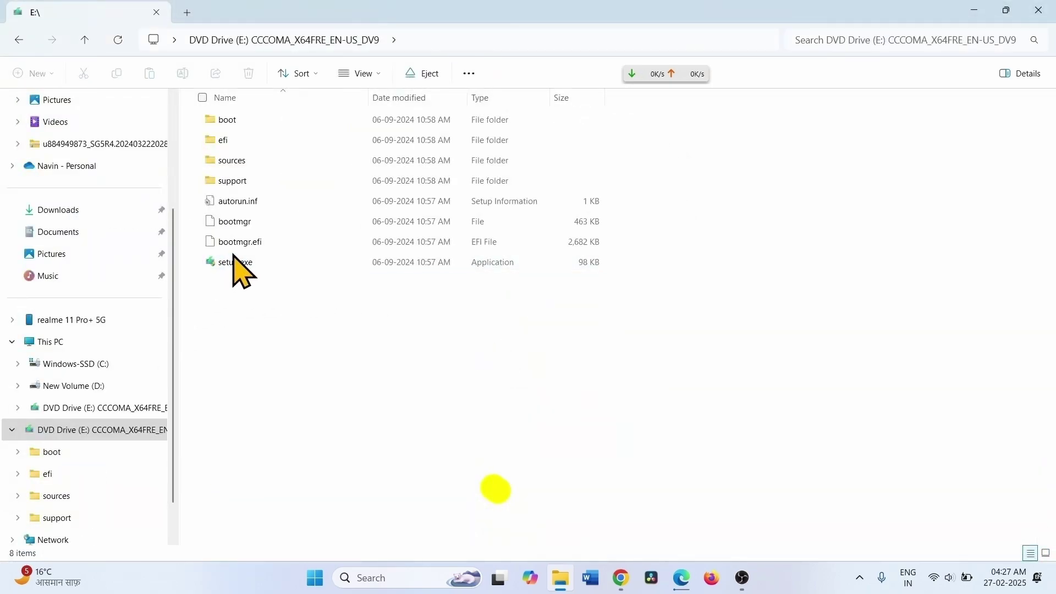
- Run setup.exe from the mounted drive and approve the administrator prompt
right_click(247, 265)
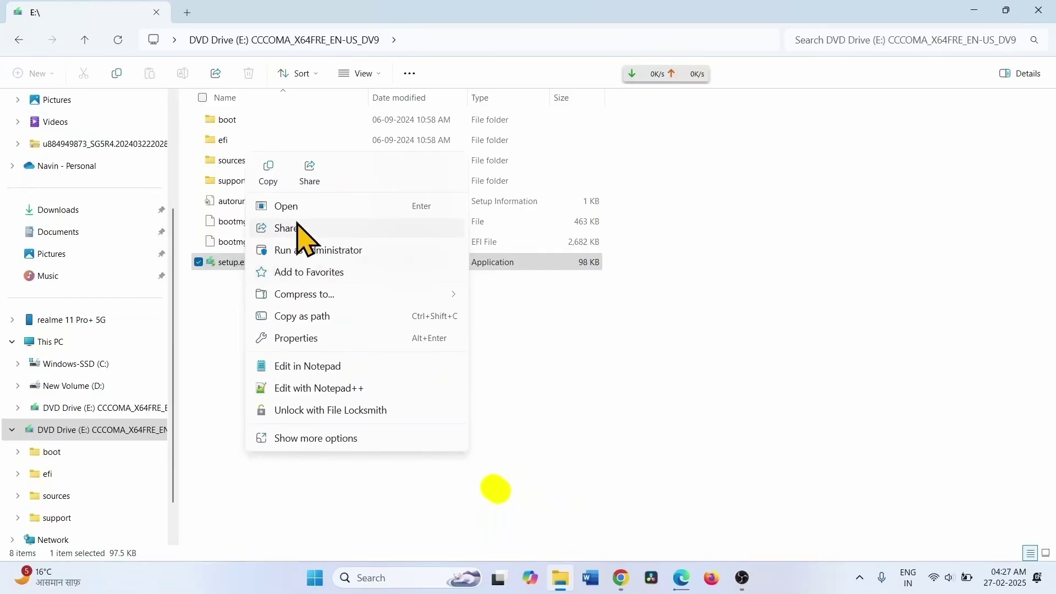
left_click(294, 205)
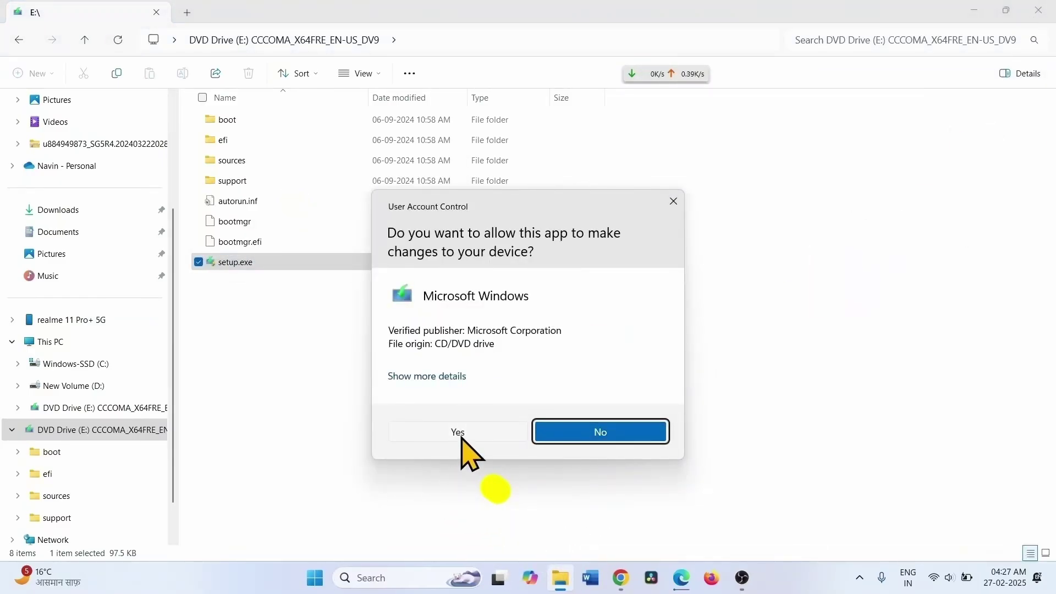
left_click(458, 432)
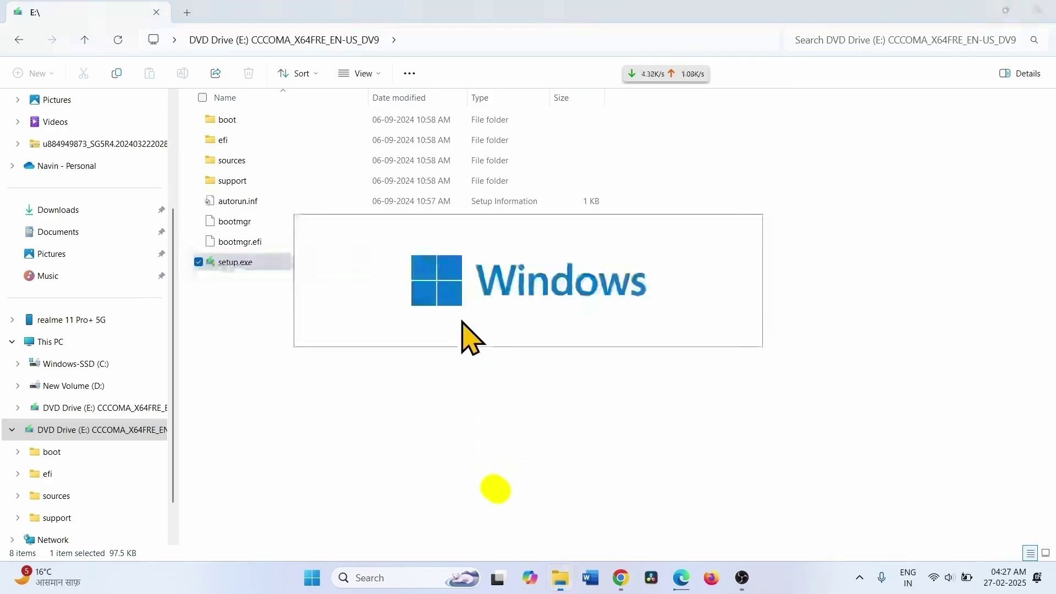
- Uncheck 'I want to help make the installation better' and accept the Windows license terms
left_click(1052, 8)
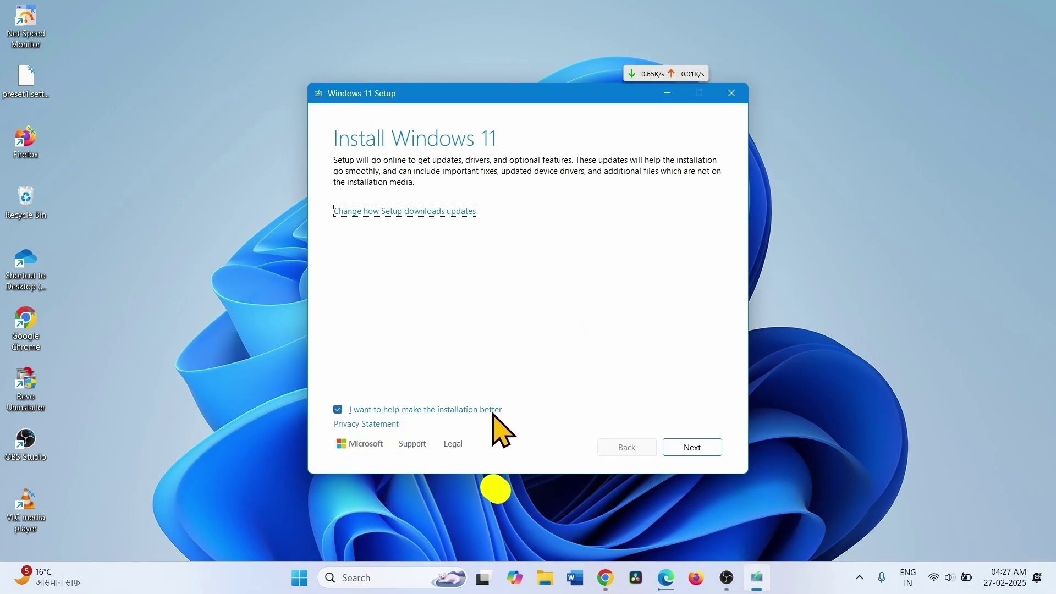
left_click(338, 409)
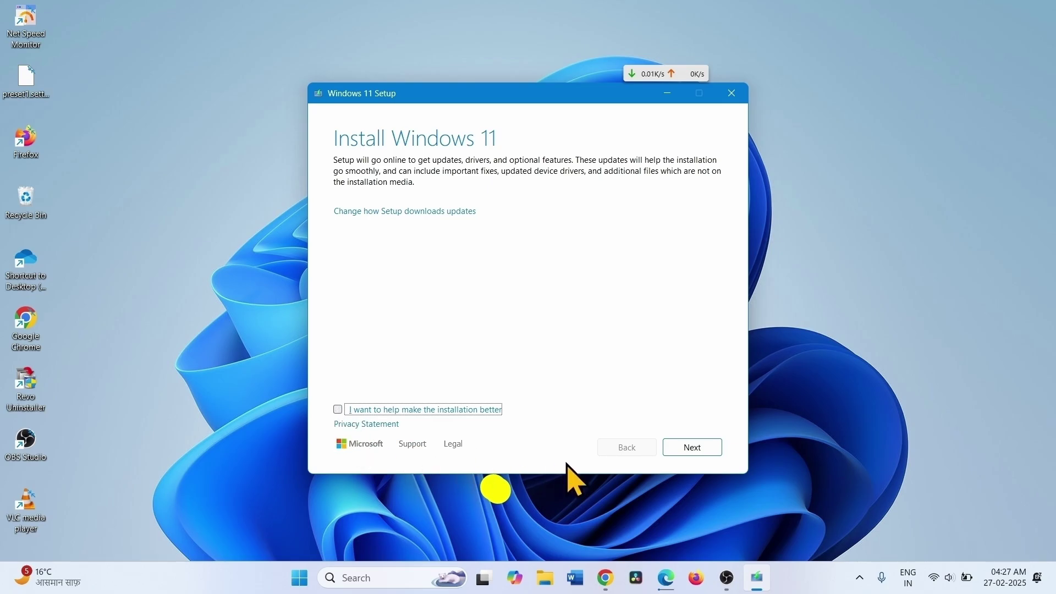
left_click(694, 450)
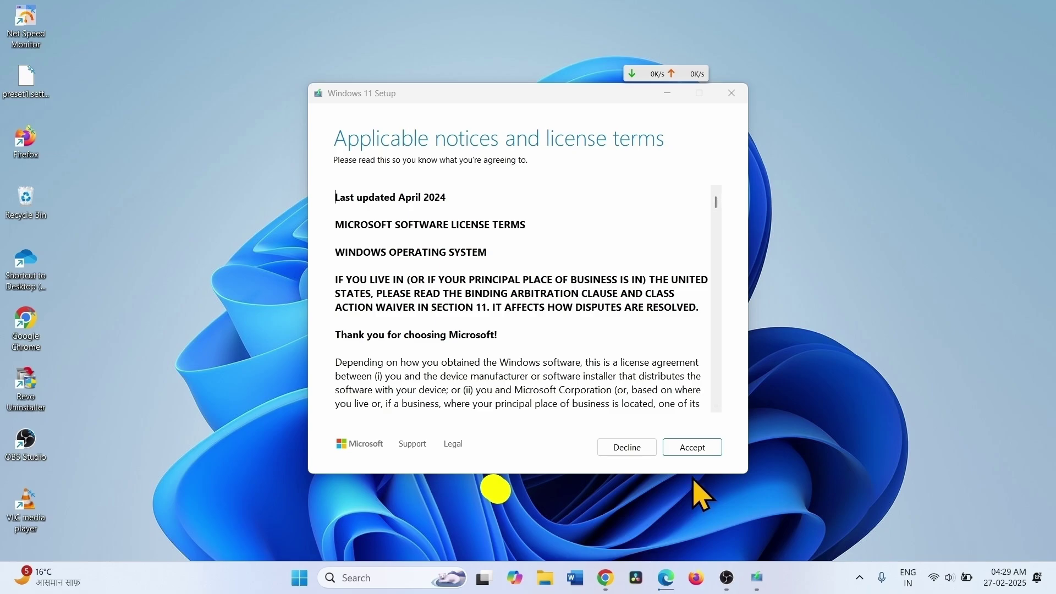
left_click(693, 449)
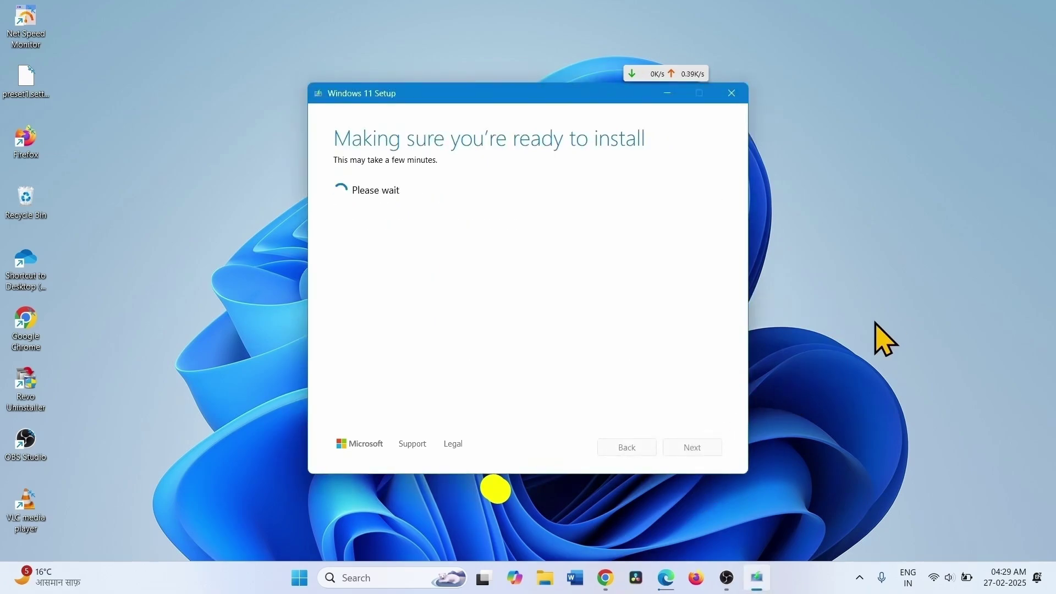